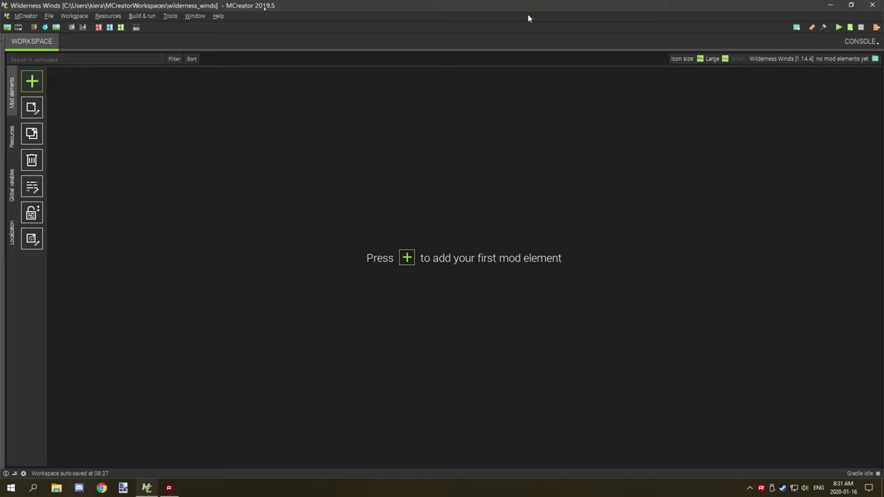
Open paint.net on a blank 800 × 600 canvas, undo a test stroke, move Layers right, minimize.
{"action": "left_click", "coordinate": [829, 6]}
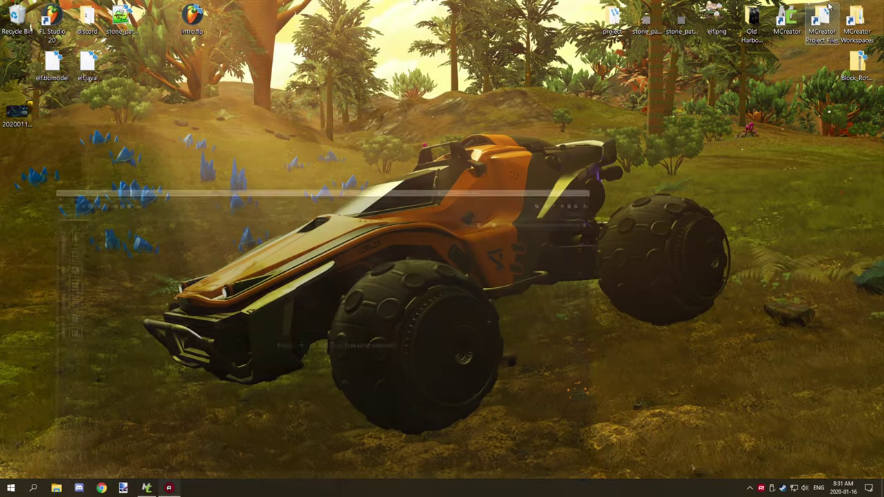
{"action": "left_click", "coordinate": [123, 488]}
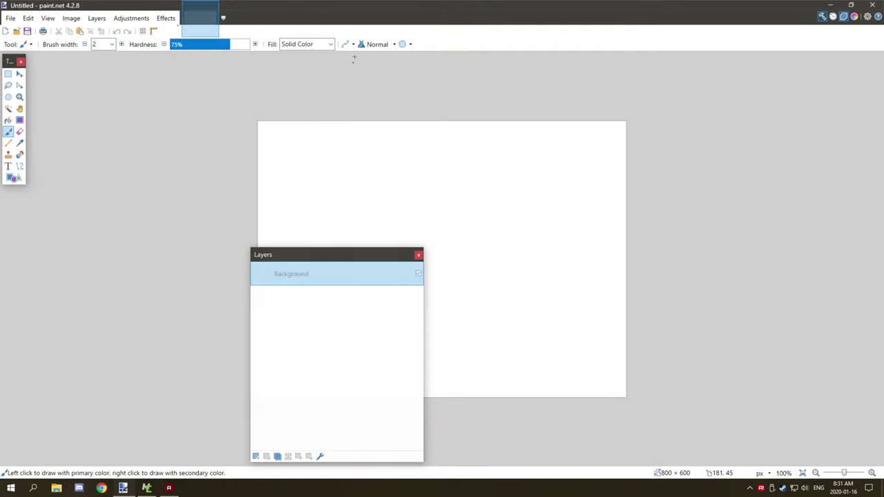
{"action": "left_click_drag", "start_coordinate": [336, 247], "coordinate": [540, 237]}
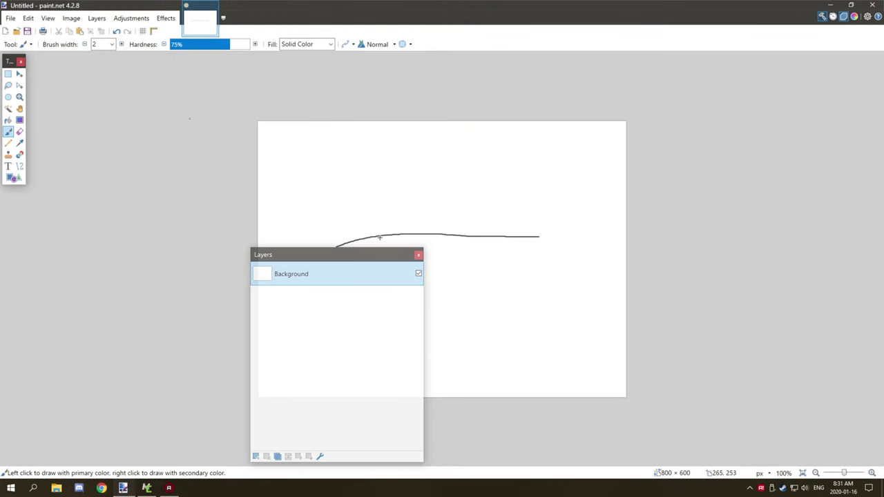
{"action": "key", "text": "ctrl+z"}
{"action": "left_click_drag", "start_coordinate": [364, 254], "coordinate": [760, 167]}
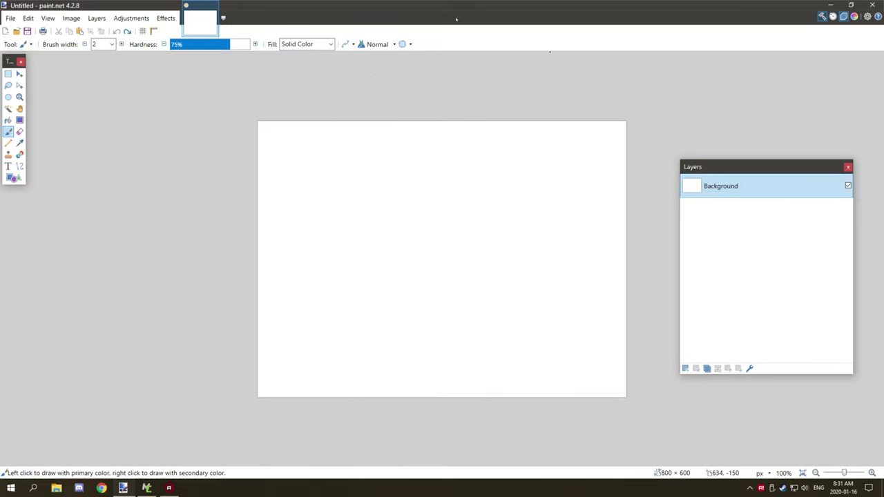
{"action": "left_click", "coordinate": [829, 5]}
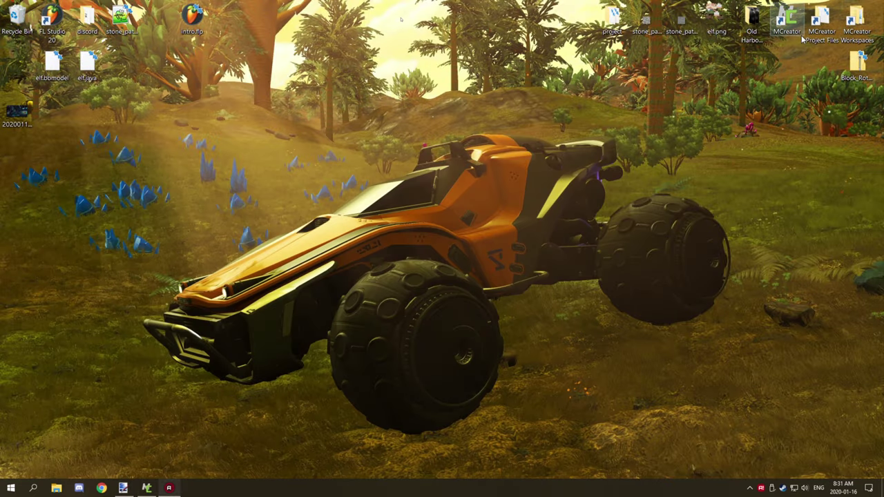
Browse from MCreator through My Mods, _Resources and 1.14.4 into assets/minecraft/textures/block.
{"action": "double_click", "coordinate": [822, 23]}
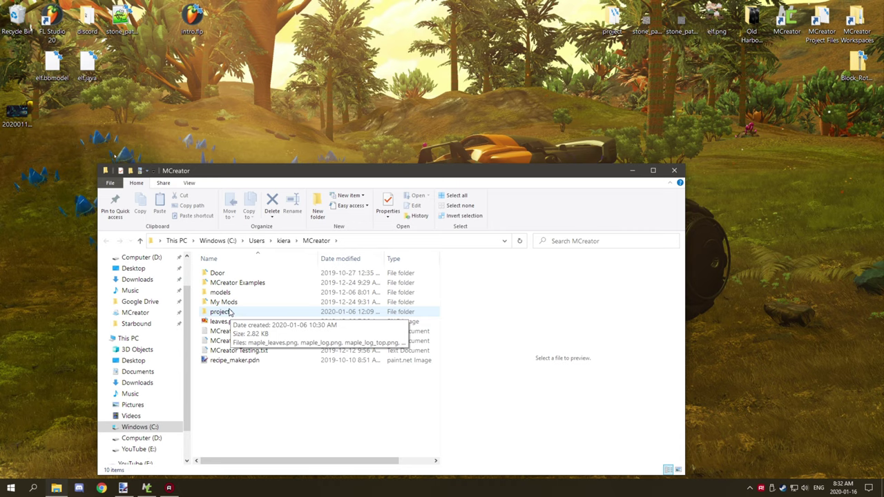
{"action": "left_click", "coordinate": [230, 312]}
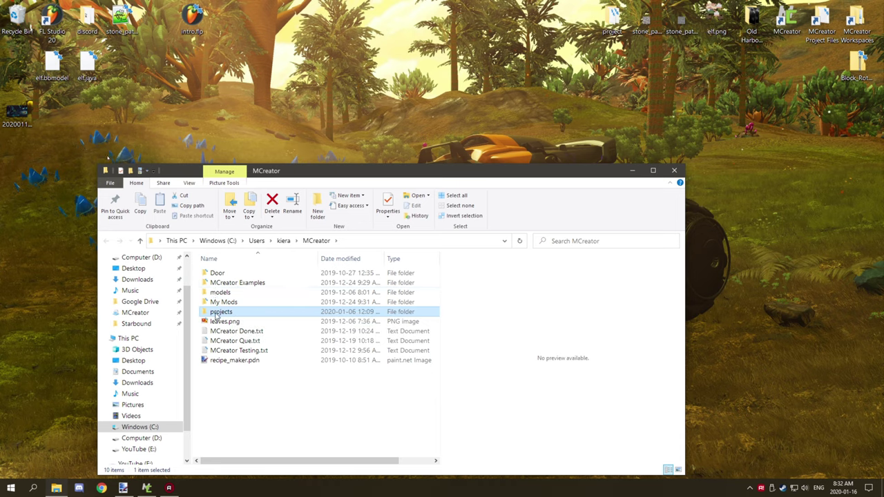
{"action": "left_click", "coordinate": [217, 313]}
{"action": "left_click", "coordinate": [227, 303]}
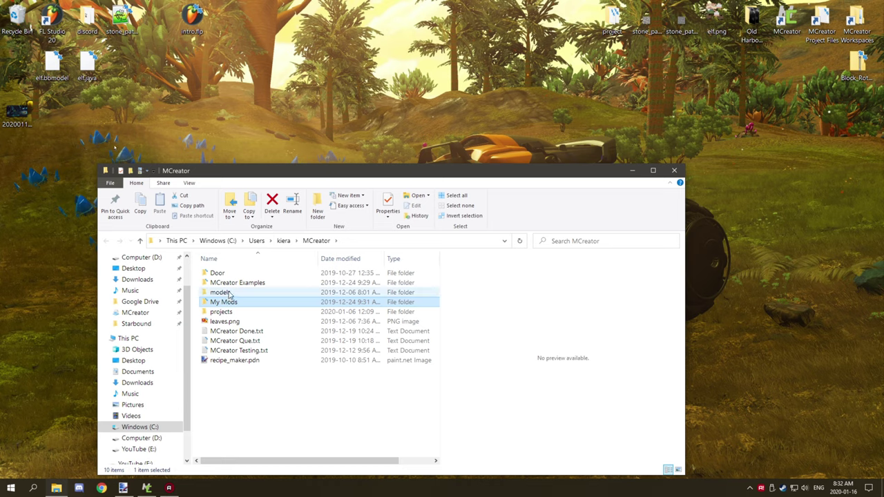
{"action": "double_click", "coordinate": [227, 301]}
{"action": "double_click", "coordinate": [224, 282]}
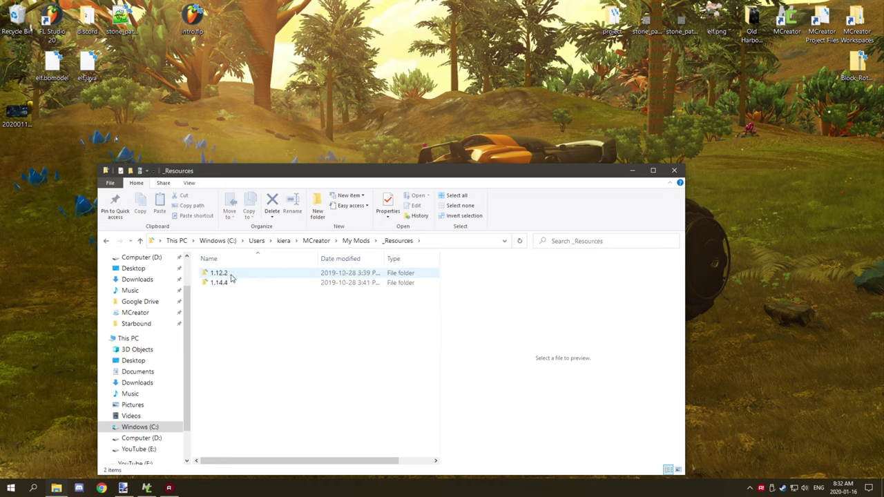
{"action": "double_click", "coordinate": [227, 282]}
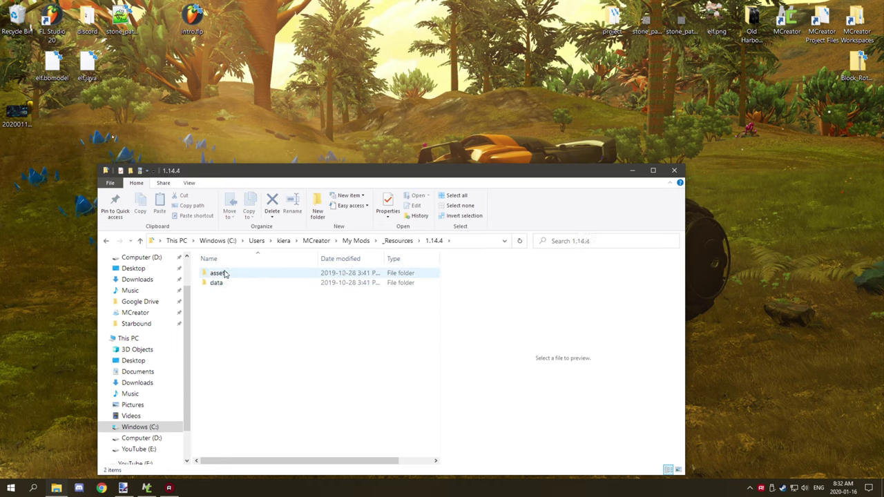
{"action": "double_click", "coordinate": [222, 274]}
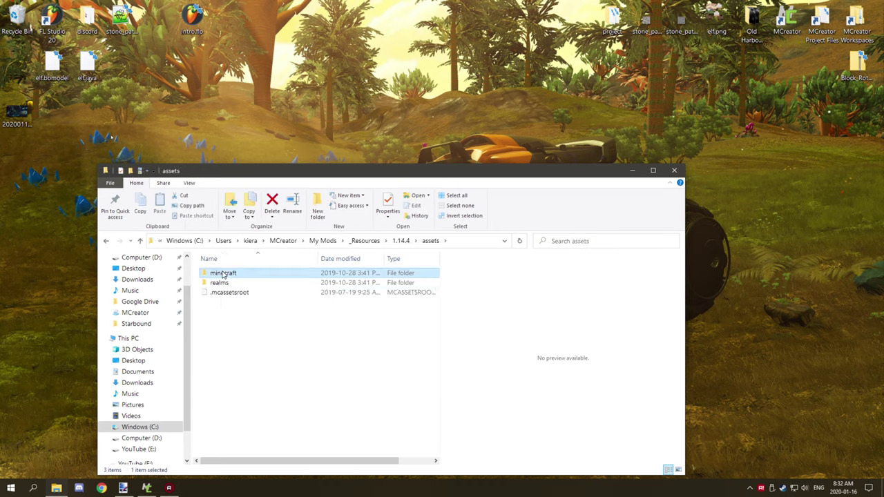
{"action": "double_click", "coordinate": [224, 273]}
{"action": "double_click", "coordinate": [226, 340]}
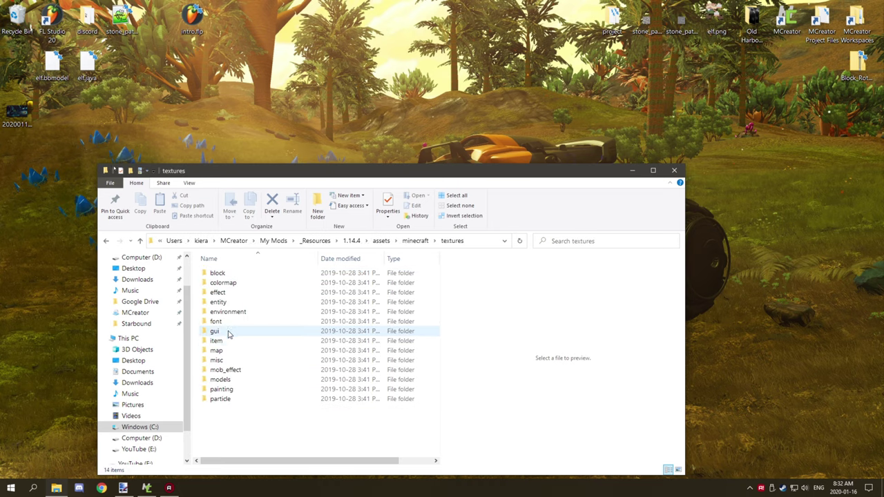
{"action": "double_click", "coordinate": [219, 273]}
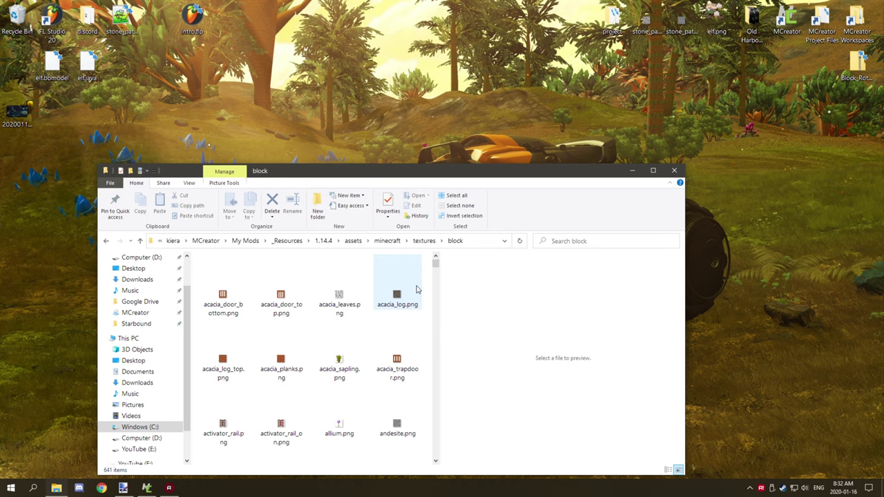
Search the block folder for 'oak', open oak_leaves.png's file location, and copy it.
{"action": "scroll", "coordinate": [417, 291], "scroll_direction": "down", "scroll_amount": 10}
{"action": "scroll", "coordinate": [417, 291], "scroll_direction": "down", "scroll_amount": 12}
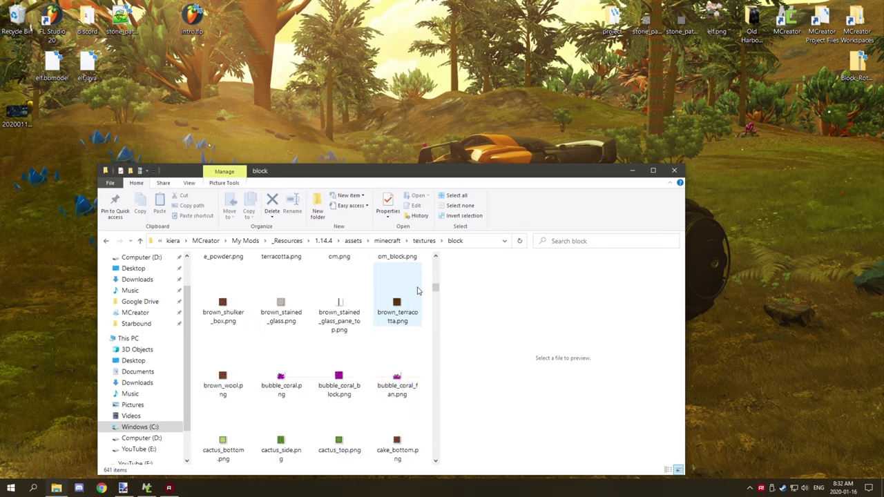
{"action": "scroll", "coordinate": [417, 293], "scroll_direction": "down", "scroll_amount": 6}
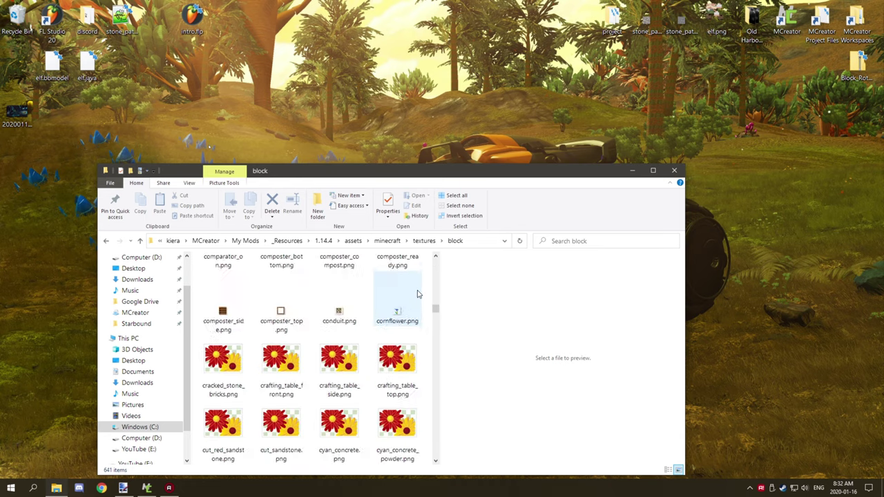
{"action": "scroll", "coordinate": [417, 293], "scroll_direction": "up", "scroll_amount": 8}
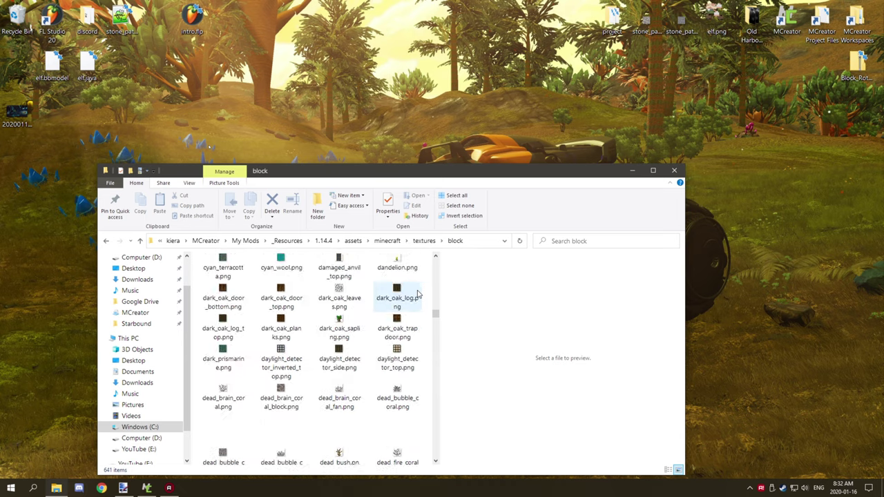
{"action": "left_click", "coordinate": [591, 241]}
{"action": "type", "text": "oak"}
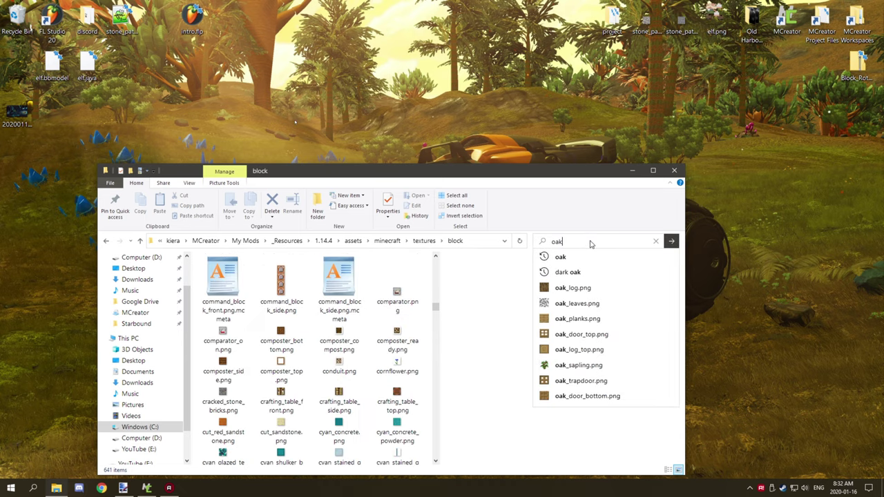
{"action": "right_click", "coordinate": [565, 306]}
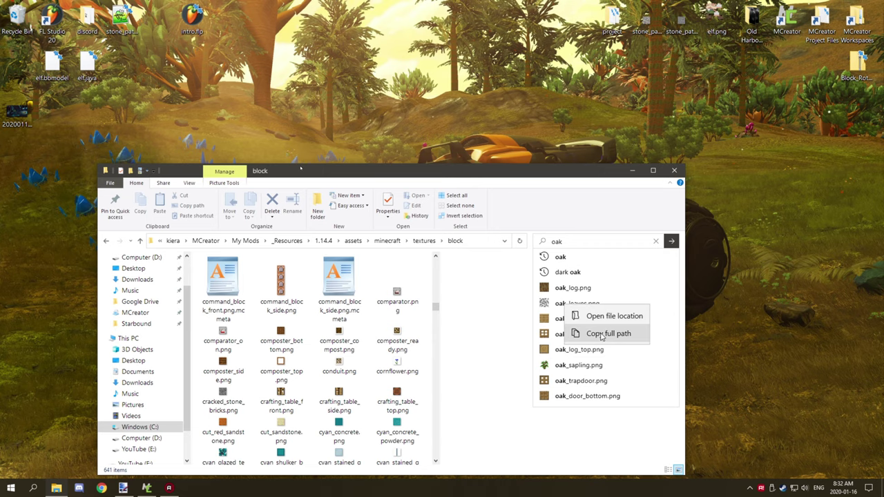
{"action": "left_click", "coordinate": [596, 316]}
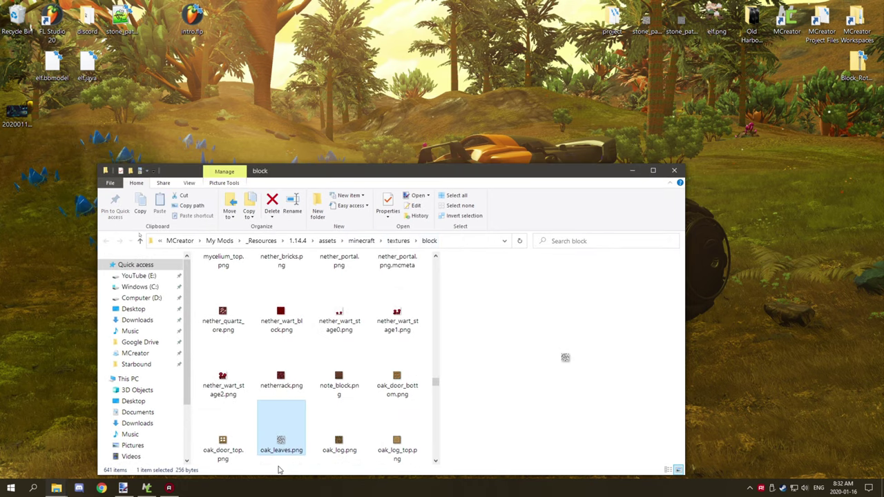
{"action": "right_click", "coordinate": [282, 429]}
{"action": "left_click", "coordinate": [312, 370]}
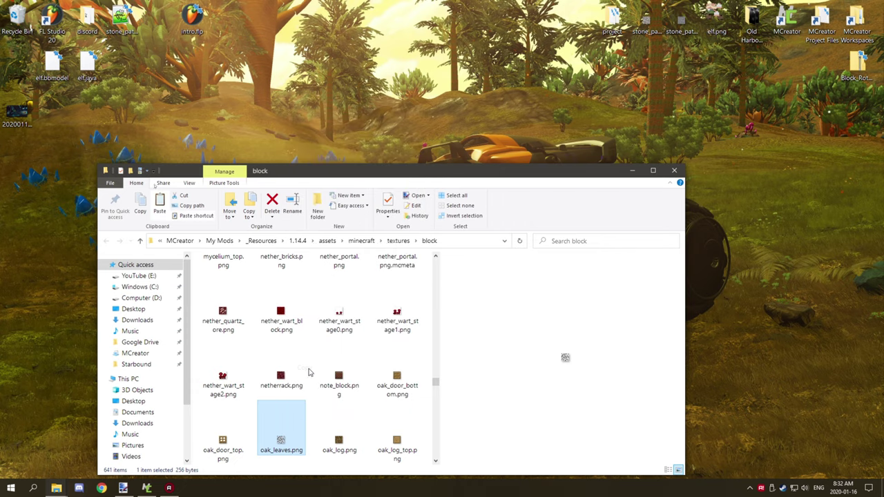
{"action": "right_click", "coordinate": [284, 433]}
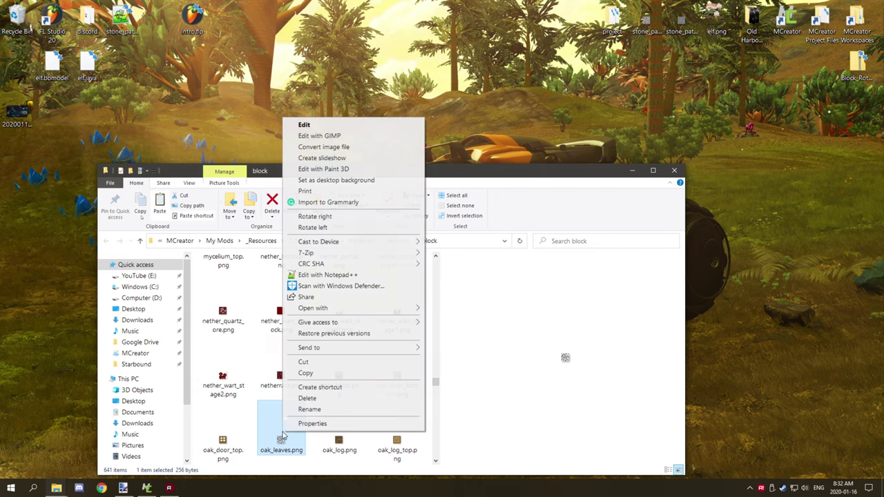
Edit oak_leaves.png in paint.net, zoom into the 16 × 16 texture, and place the Colors window top-left.
{"action": "left_click", "coordinate": [349, 124]}
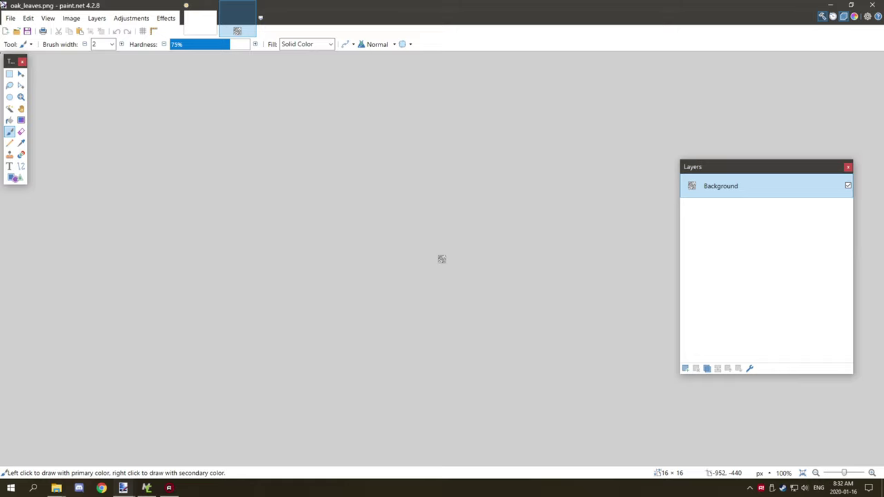
{"action": "left_click", "coordinate": [19, 96]}
{"action": "left_click_drag", "start_coordinate": [468, 239], "coordinate": [436, 266]}
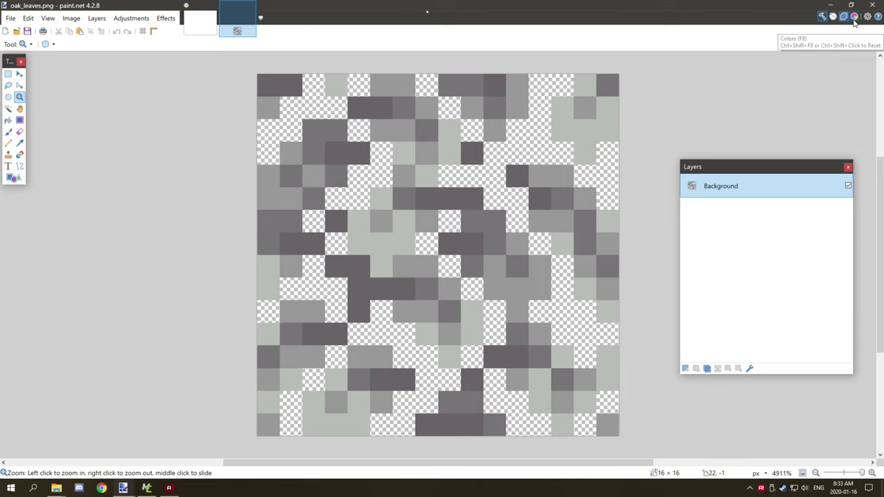
{"action": "key", "text": "F8"}
{"action": "left_click_drag", "start_coordinate": [877, 259], "coordinate": [89, 64]}
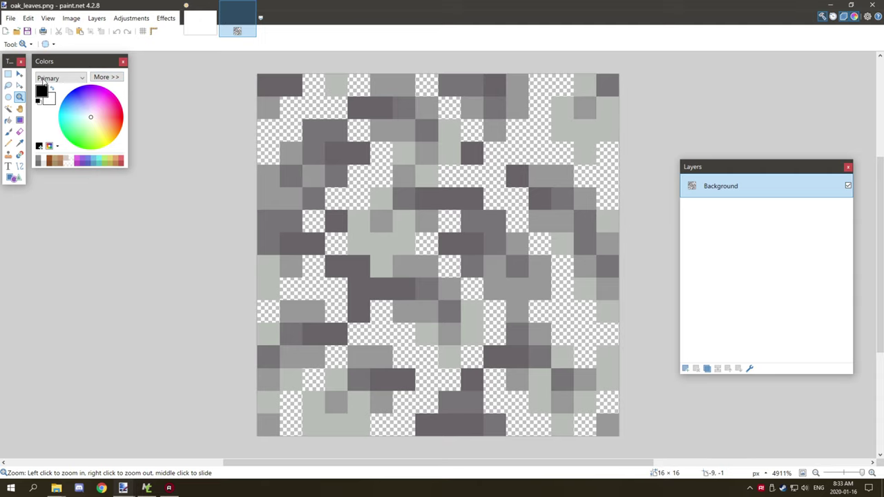
Expand the Colors window and set the primary colour to FF3D3D with alpha 128.
{"action": "left_click", "coordinate": [104, 80]}
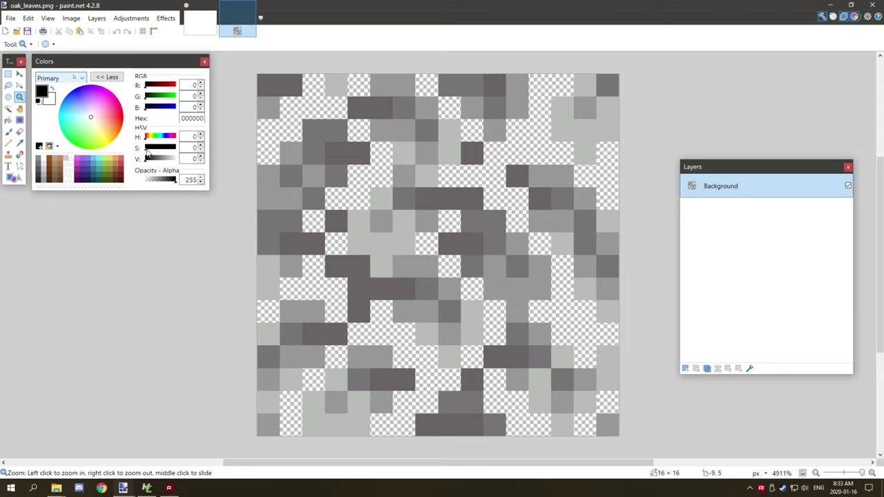
{"action": "left_click_drag", "start_coordinate": [146, 154], "coordinate": [191, 150]}
{"action": "mouse_move", "coordinate": [191, 151]}
{"action": "left_mouse_down"}
{"action": "mouse_move", "coordinate": [127, 153]}
{"action": "mouse_move", "coordinate": [183, 149]}
{"action": "mouse_move", "coordinate": [151, 151]}
{"action": "mouse_move", "coordinate": [162, 151]}
{"action": "left_mouse_up"}
{"action": "left_click_drag", "start_coordinate": [154, 161], "coordinate": [169, 147]}
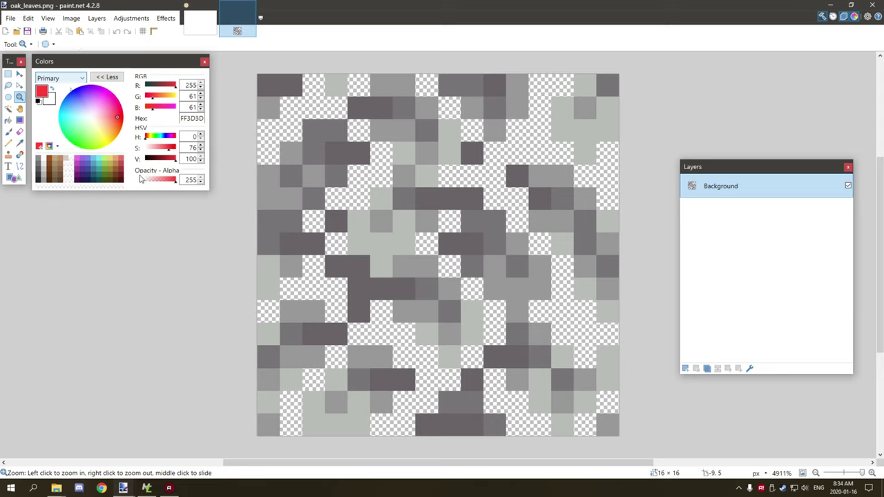
{"action": "left_click_drag", "start_coordinate": [174, 183], "coordinate": [158, 181]}
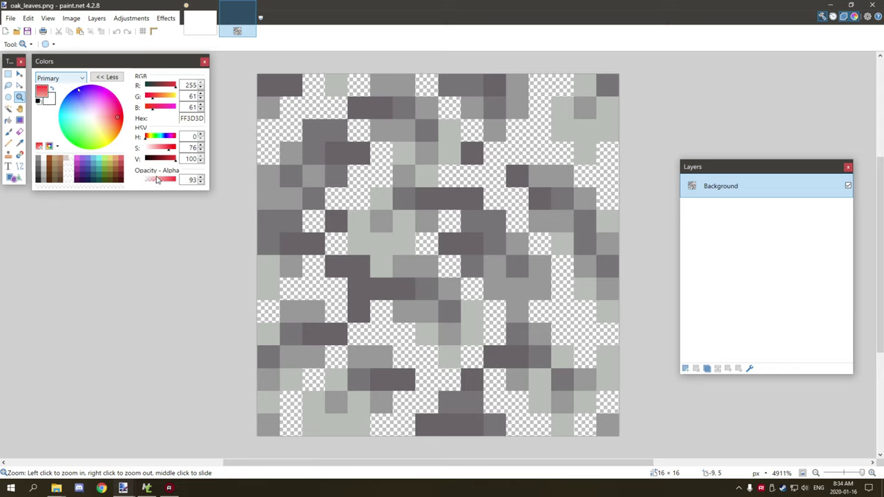
{"action": "double_click", "coordinate": [193, 180]}
{"action": "type", "text": "128"}
Select the Pencil tool, paint a few red test pixels, and undo each of them.
{"action": "left_click", "coordinate": [8, 143]}
{"action": "left_click", "coordinate": [359, 199]}
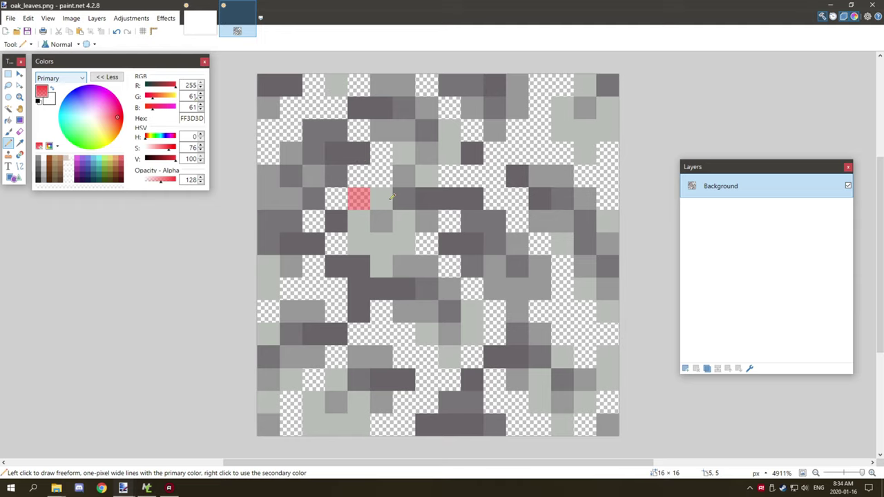
{"action": "key", "text": "ctrl+z"}
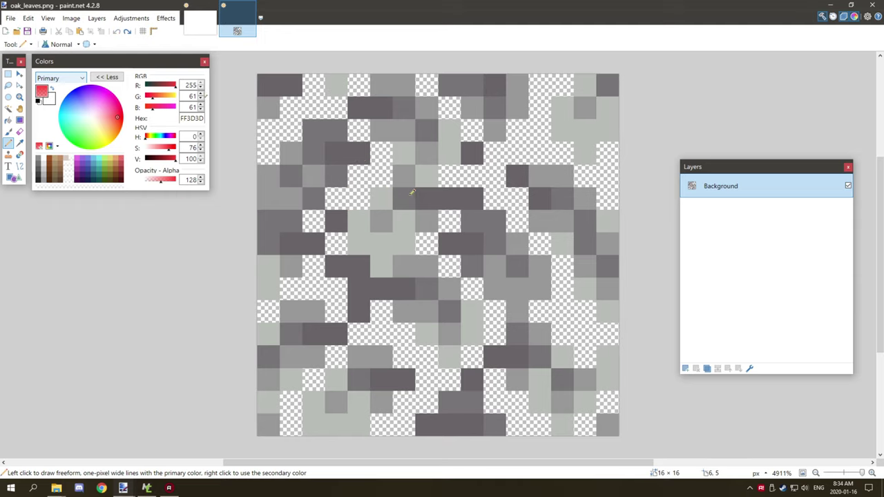
{"action": "scroll", "coordinate": [412, 191], "scroll_direction": "up", "scroll_amount": 2}
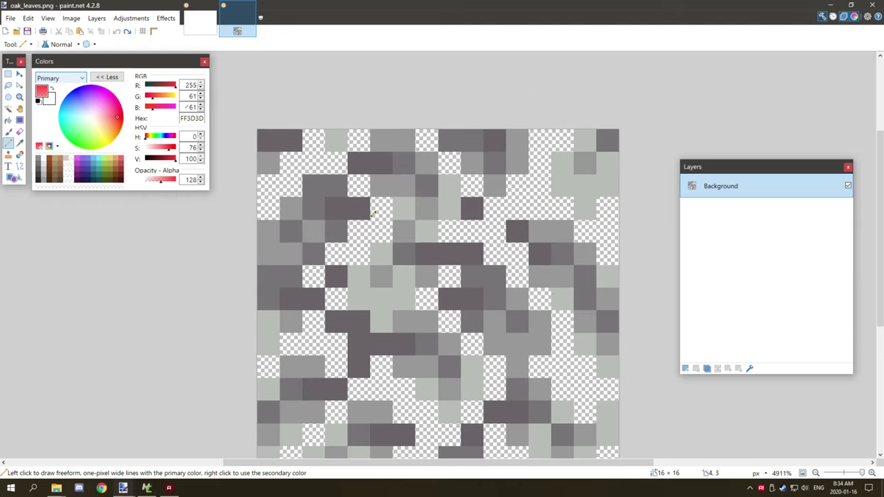
{"action": "left_click_drag", "start_coordinate": [387, 205], "coordinate": [386, 222]}
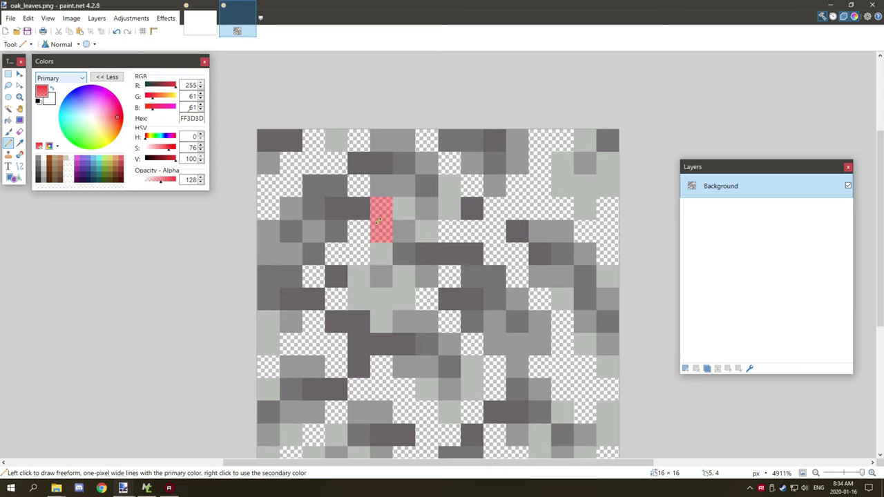
{"action": "key", "text": "ctrl+z"}
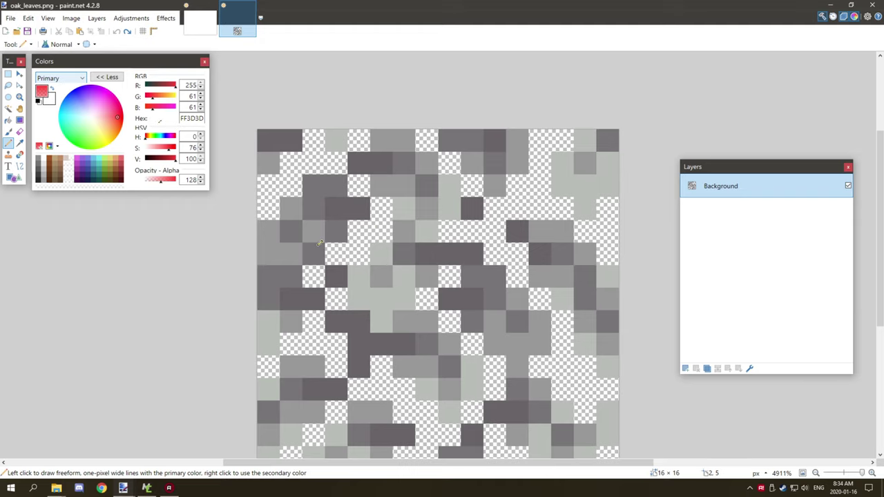
{"action": "scroll", "coordinate": [320, 243], "scroll_direction": "down", "scroll_amount": 3}
{"action": "scroll", "coordinate": [407, 215], "scroll_direction": "up", "scroll_amount": 2}
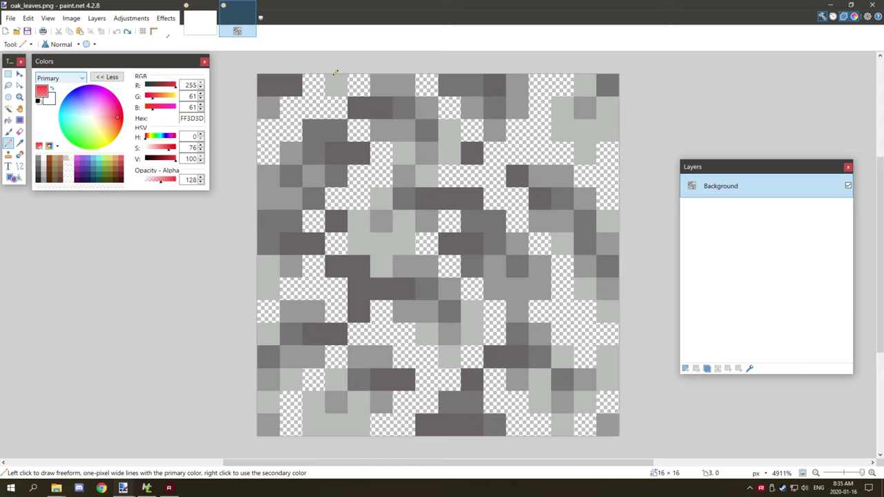
{"action": "scroll", "coordinate": [349, 157], "scroll_direction": "up", "scroll_amount": 1}
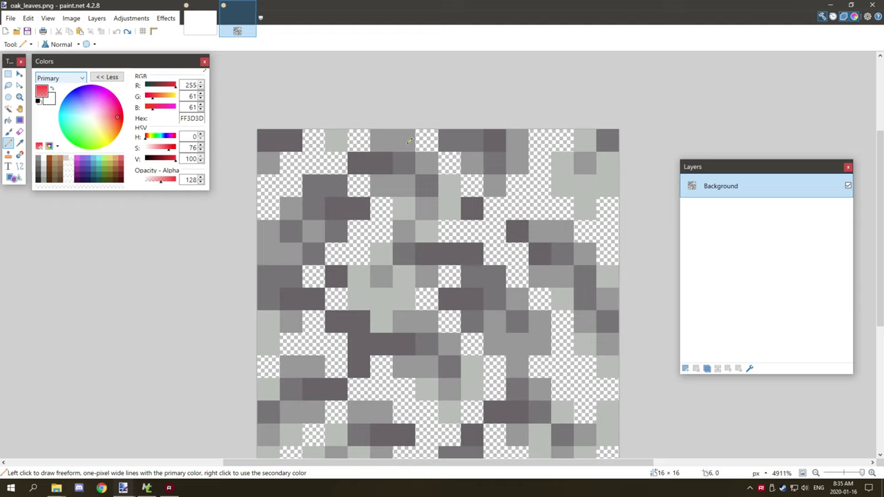
Change the primary colour to an opaque muted green, 93AD7E at alpha 255.
{"action": "scroll", "coordinate": [410, 141], "scroll_direction": "down", "scroll_amount": 3}
{"action": "scroll", "coordinate": [410, 141], "scroll_direction": "up", "scroll_amount": 3}
{"action": "left_click_drag", "start_coordinate": [147, 141], "coordinate": [159, 163]}
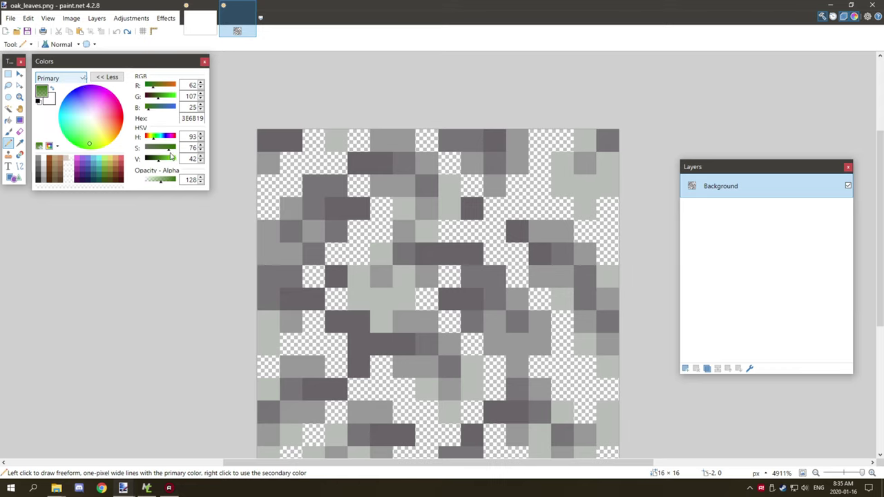
{"action": "left_click", "coordinate": [173, 180]}
{"action": "double_click", "coordinate": [193, 180]}
{"action": "left_click_drag", "start_coordinate": [163, 160], "coordinate": [154, 145]}
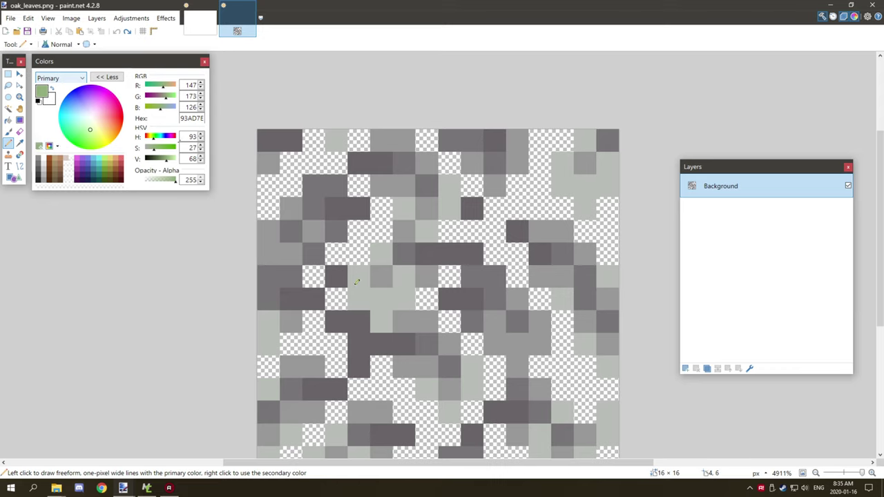
Paint a few green test pixels with the Pencil, then undo them.
{"action": "mouse_move", "coordinate": [358, 277]}
{"action": "left_mouse_down"}
{"action": "mouse_move", "coordinate": [359, 299]}
{"action": "mouse_move", "coordinate": [404, 299]}
{"action": "mouse_move", "coordinate": [405, 277]}
{"action": "left_mouse_up"}
{"action": "left_click", "coordinate": [382, 321]}
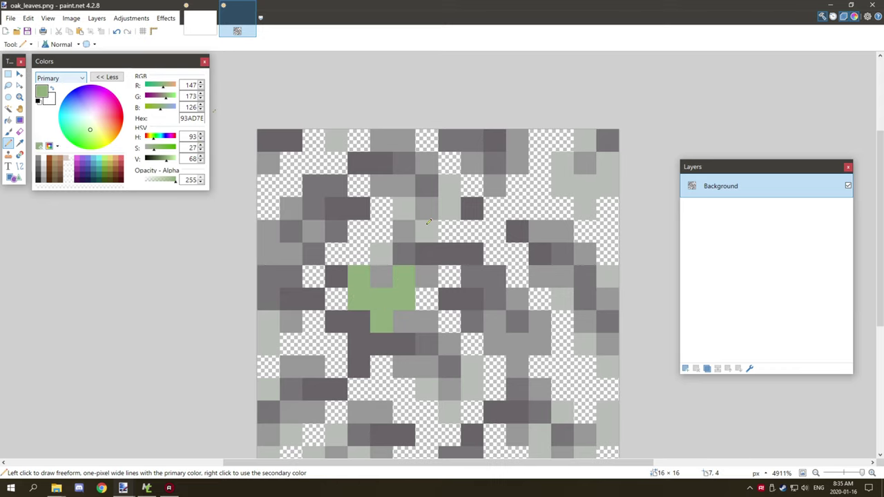
{"action": "left_click_drag", "start_coordinate": [427, 230], "coordinate": [407, 206]}
{"action": "left_click", "coordinate": [382, 253]}
{"action": "key", "text": "ctrl+z"}
{"action": "key", "text": "ctrl+z"}
{"action": "key", "text": "ctrl+z"}
{"action": "key", "text": "ctrl+z"}
{"action": "key", "text": "ctrl+z"}
{"action": "key", "text": "ctrl+z"}
{"action": "key", "text": "ctrl+z"}
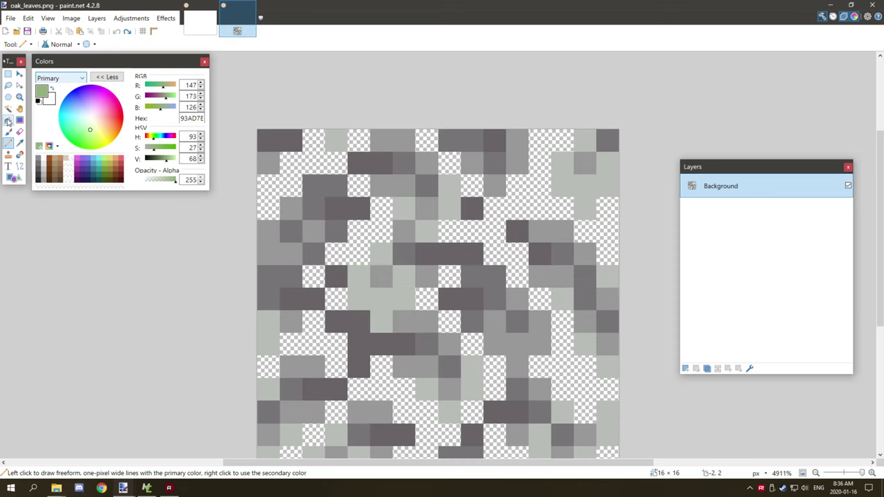
Magic-wand select all lightest-grey tiles at 0% tolerance and bucket-fill them with 93AD7E.
{"action": "left_click", "coordinate": [8, 108]}
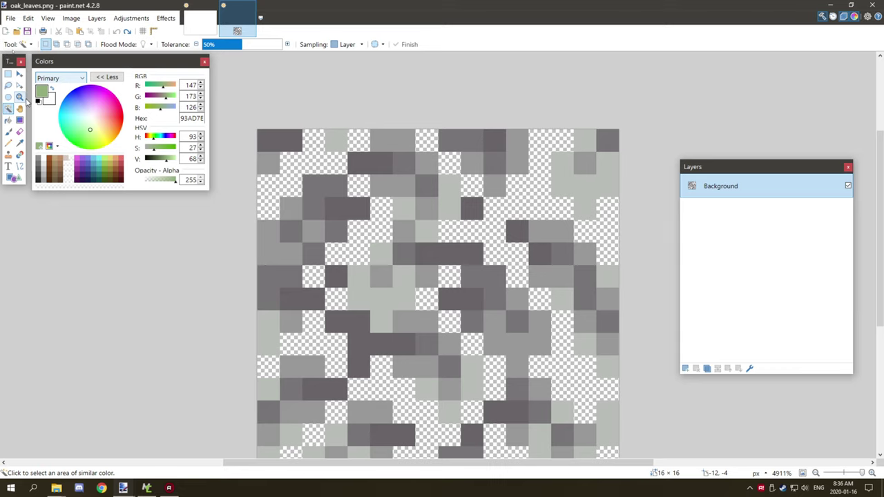
{"action": "left_click_drag", "start_coordinate": [227, 49], "coordinate": [199, 48]}
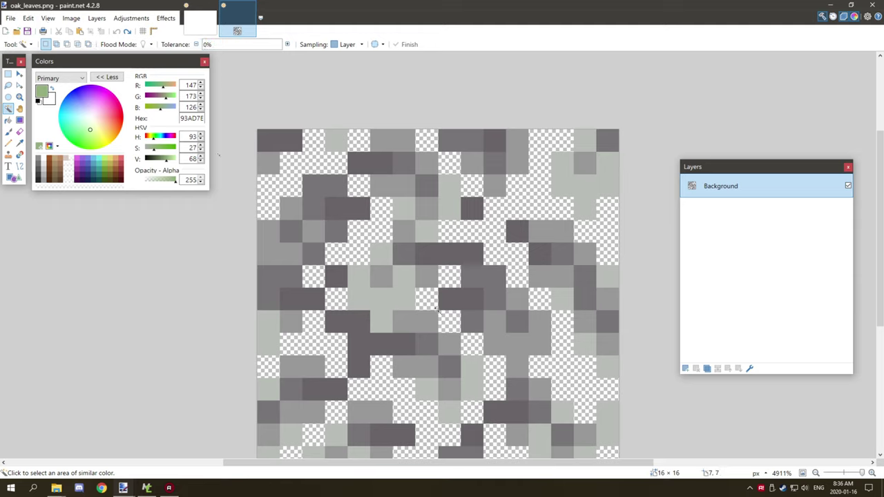
{"action": "left_click", "coordinate": [418, 295]}
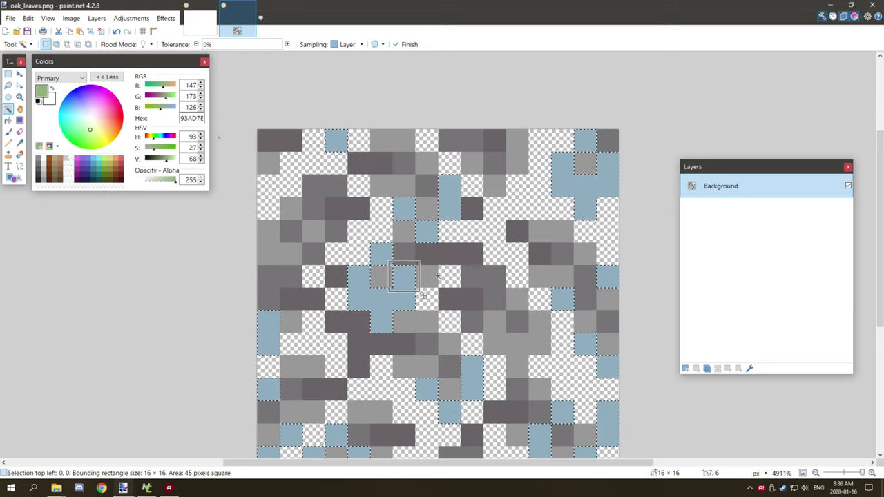
{"action": "scroll", "coordinate": [475, 268], "scroll_direction": "down", "scroll_amount": 3}
{"action": "key", "text": "f"}
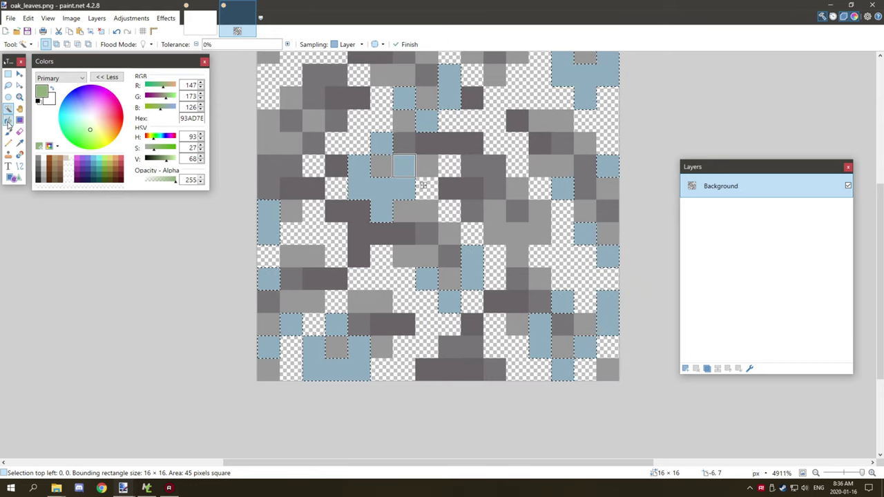
{"action": "left_click", "coordinate": [407, 187]}
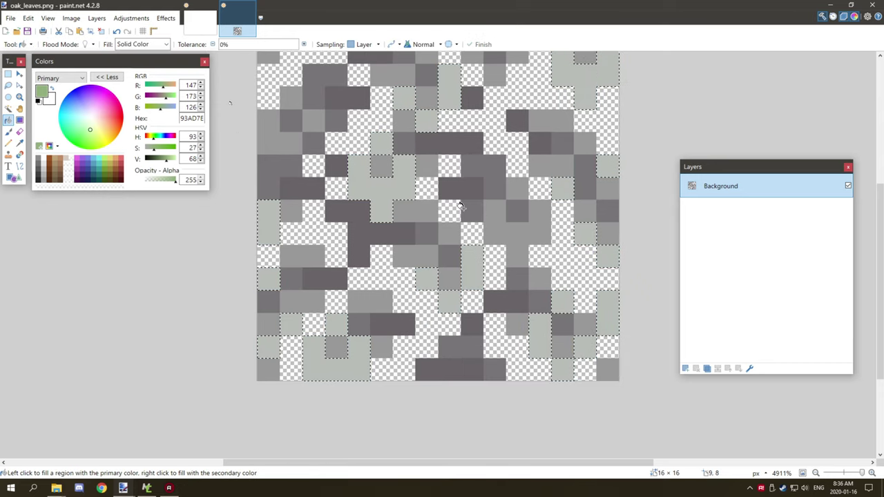
{"action": "left_click", "coordinate": [408, 169]}
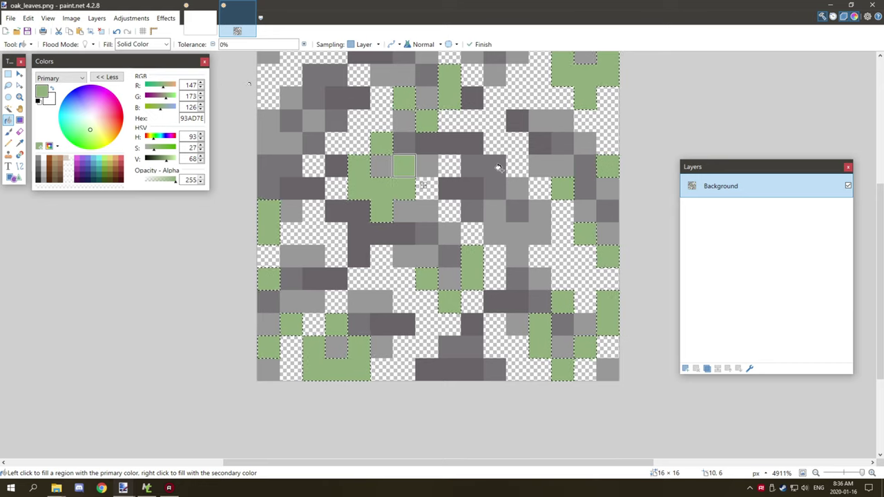
Deselect the filled tiles and magic-wand select every tile of the next grey shade.
{"action": "scroll", "coordinate": [501, 167], "scroll_direction": "up", "scroll_amount": 2}
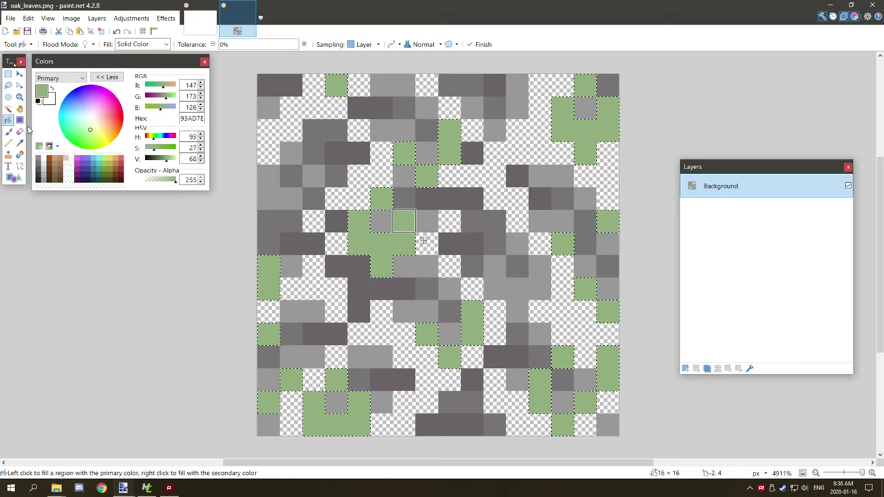
{"action": "left_click", "coordinate": [9, 108]}
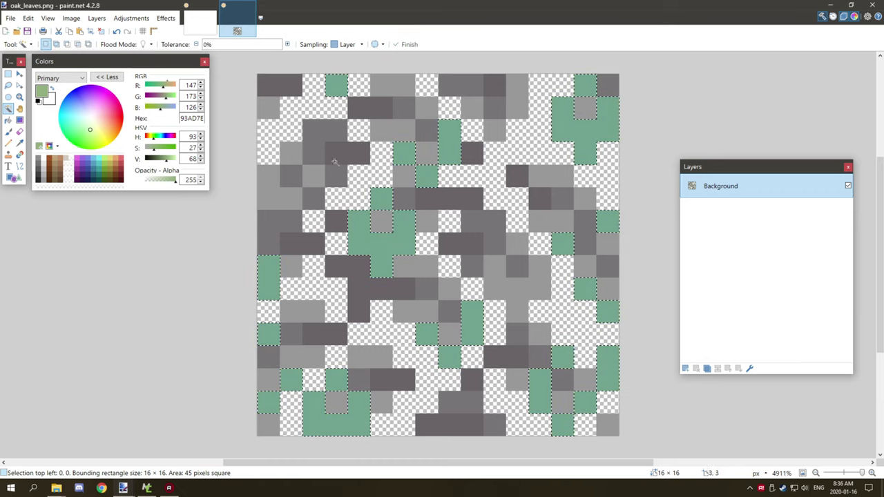
{"action": "left_click", "coordinate": [431, 265]}
{"action": "key", "text": "ctrl+d"}
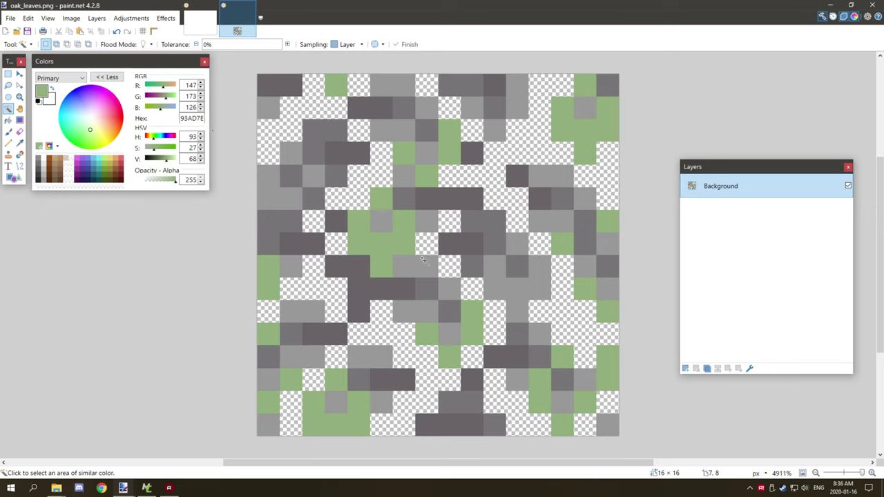
{"action": "left_click", "coordinate": [423, 260]}
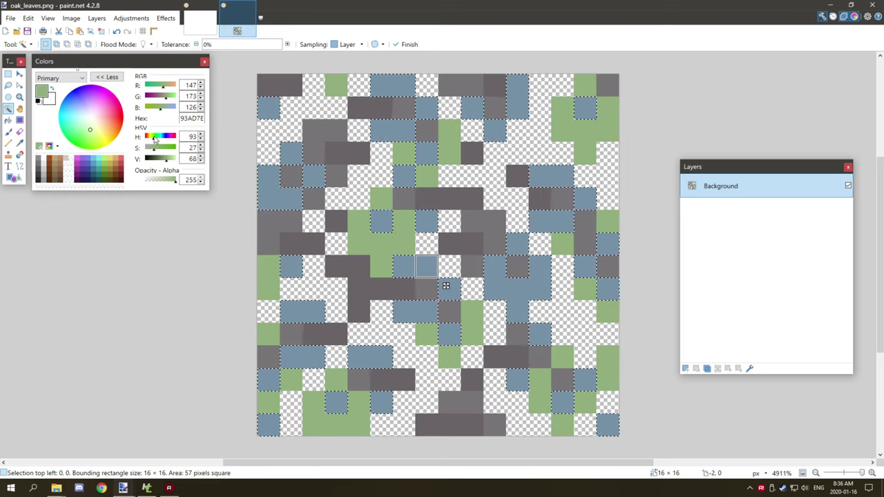
Set the primary colour to the darker green 7E9E65 and bucket-fill the selected mid-grey tiles.
{"action": "left_click_drag", "start_coordinate": [163, 146], "coordinate": [160, 147]}
{"action": "left_click", "coordinate": [164, 160]}
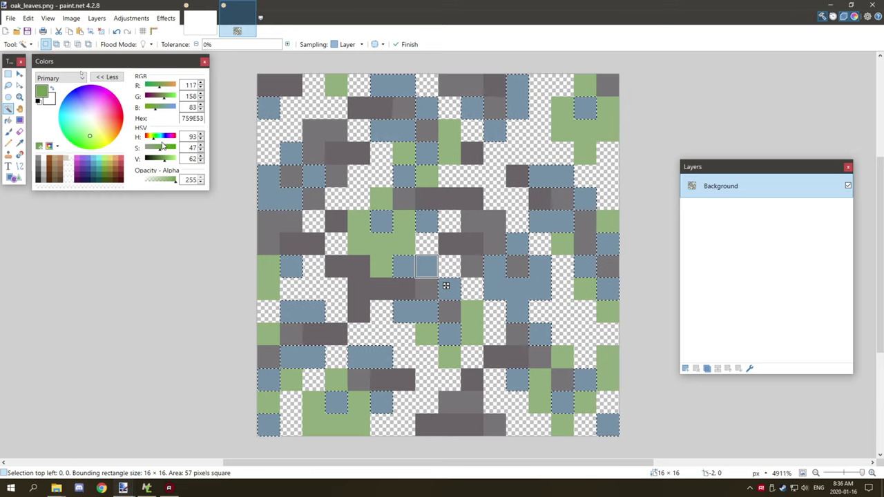
{"action": "left_click_drag", "start_coordinate": [161, 150], "coordinate": [156, 149]}
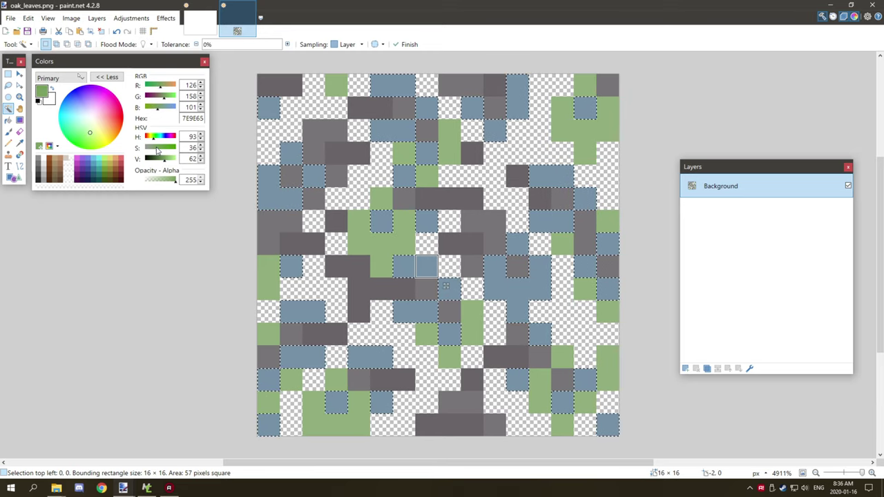
{"action": "left_click", "coordinate": [8, 120]}
{"action": "left_click", "coordinate": [434, 265]}
{"action": "left_click", "coordinate": [430, 263]}
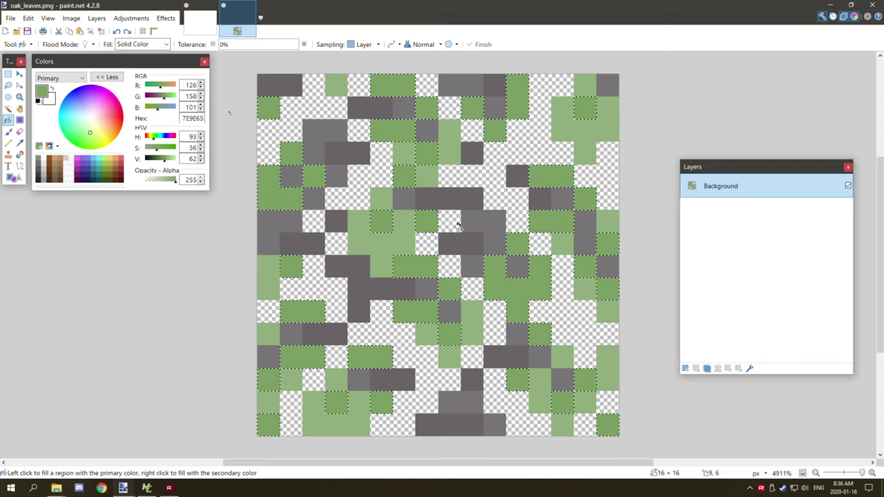
Deselect and magic-wand select every tile of the next grey shade.
{"action": "left_click", "coordinate": [8, 108]}
{"action": "key", "text": "ctrl+d"}
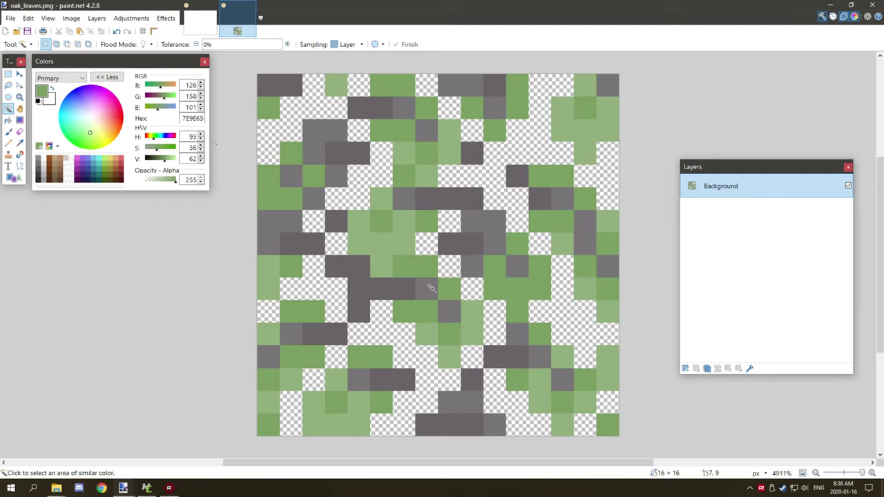
{"action": "left_click", "coordinate": [430, 286]}
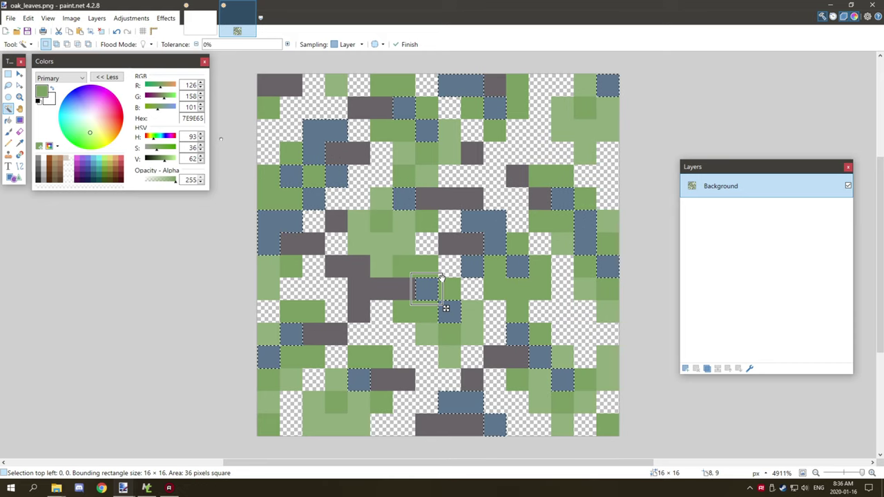
Reselect the mid-grey tiles, set the colour to 3B7F3B, and bucket-fill them.
{"action": "key", "text": "ctrl+d"}
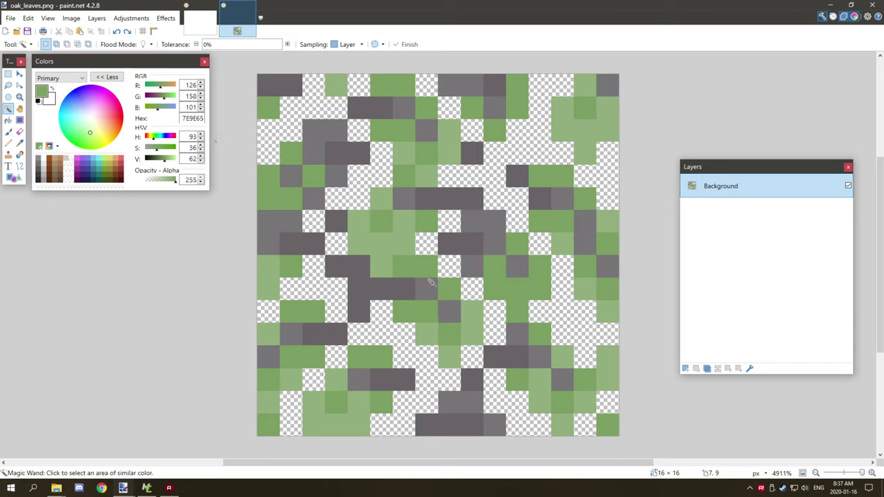
{"action": "left_click", "coordinate": [428, 282]}
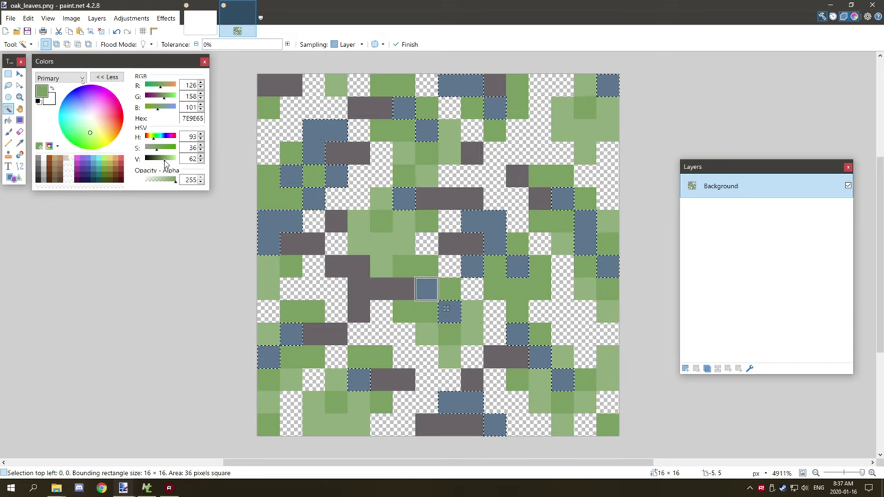
{"action": "left_click", "coordinate": [163, 161]}
{"action": "mouse_move", "coordinate": [155, 152]}
{"action": "left_mouse_down"}
{"action": "mouse_move", "coordinate": [163, 152]}
{"action": "mouse_move", "coordinate": [157, 140]}
{"action": "left_mouse_up"}
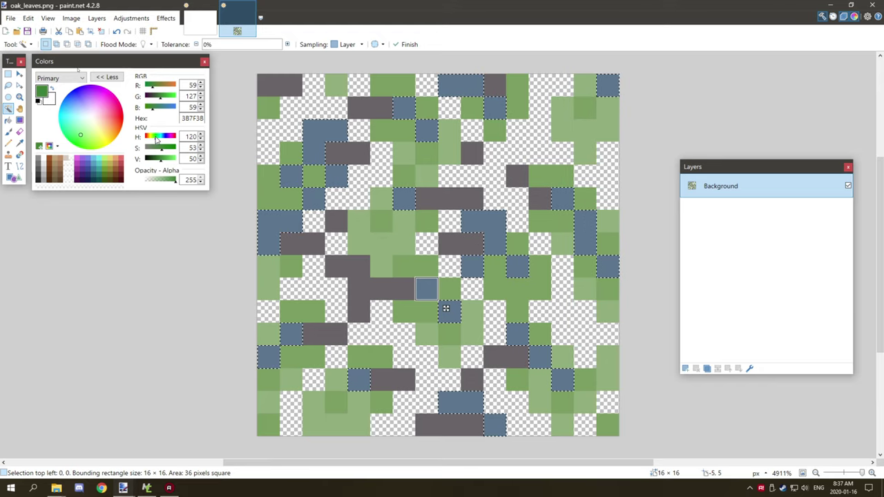
{"action": "left_click", "coordinate": [9, 121]}
{"action": "left_click", "coordinate": [400, 200]}
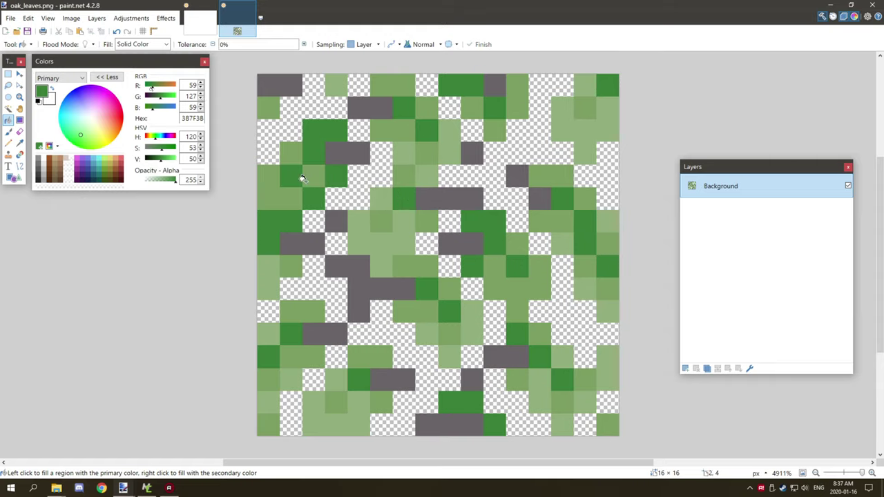
Fill all the remaining darkest-grey tiles with deep green 276027, then deselect.
{"action": "left_click_drag", "start_coordinate": [159, 164], "coordinate": [165, 150]}
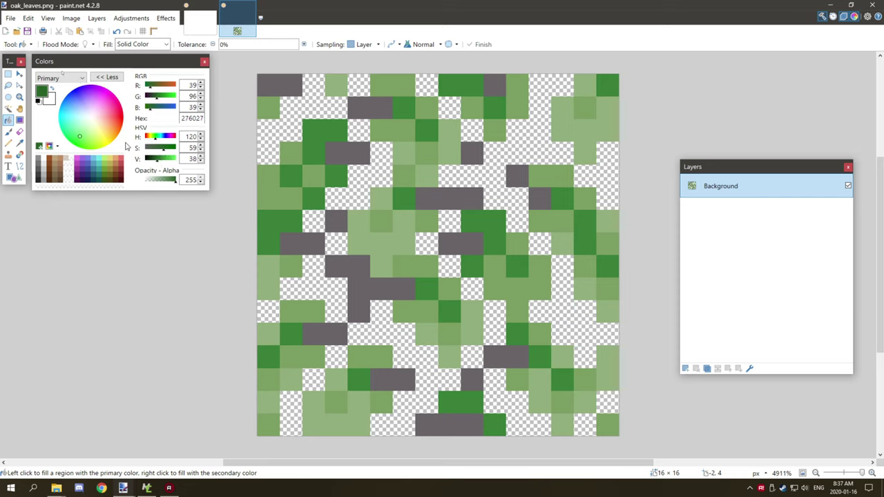
{"action": "left_click", "coordinate": [8, 109]}
{"action": "left_click", "coordinate": [380, 288]}
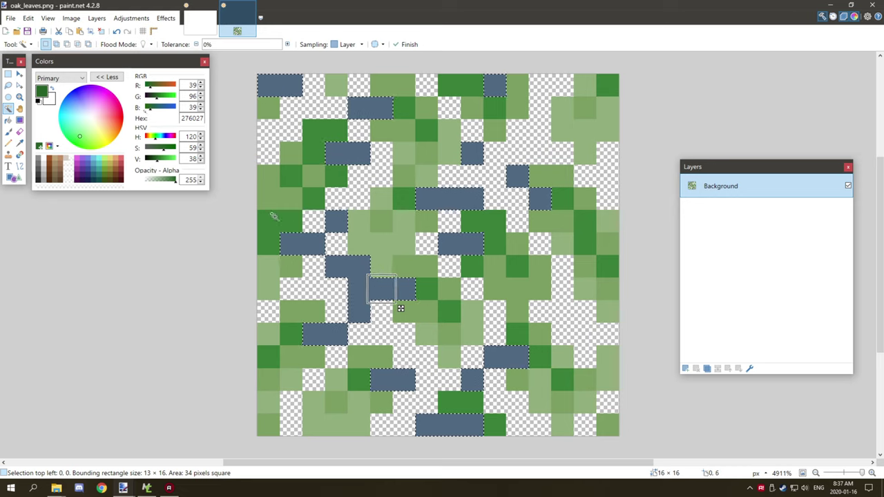
{"action": "key", "text": "f"}
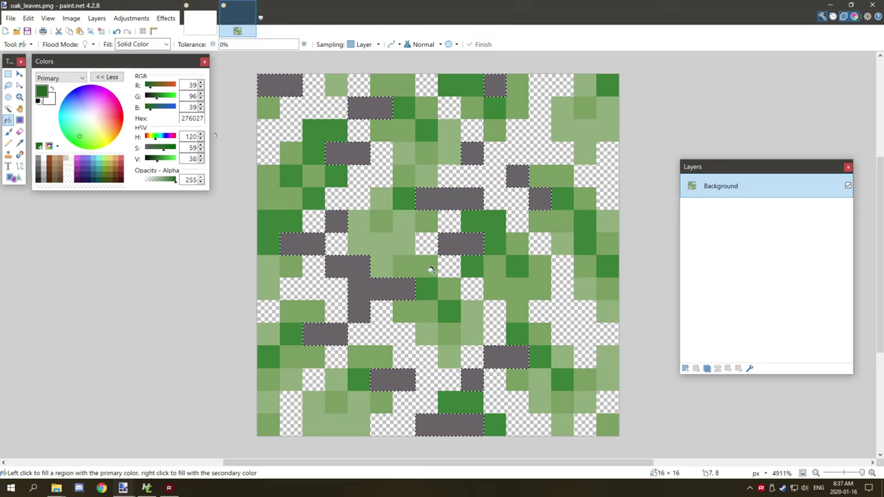
{"action": "left_click", "coordinate": [389, 291]}
{"action": "key", "text": "ctrl+d"}
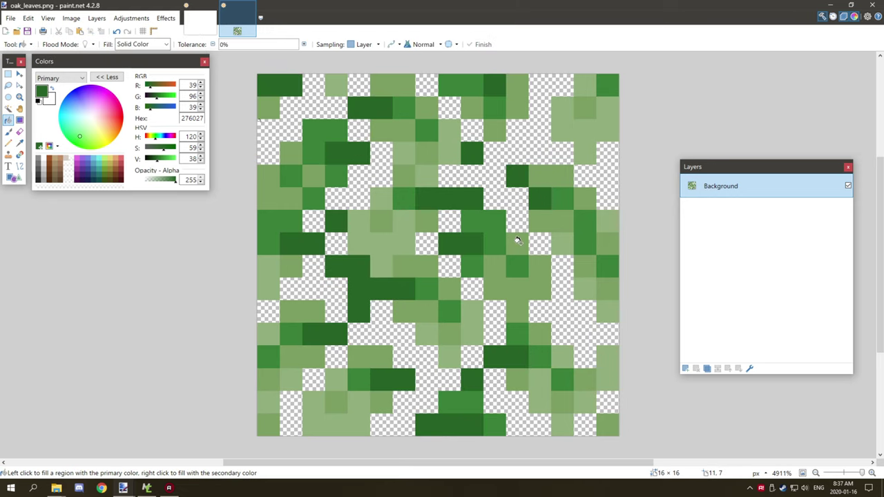
{"action": "scroll", "coordinate": [515, 240], "scroll_direction": "down", "scroll_amount": 1}
{"action": "scroll", "coordinate": [498, 239], "scroll_direction": "up", "scroll_amount": 3}
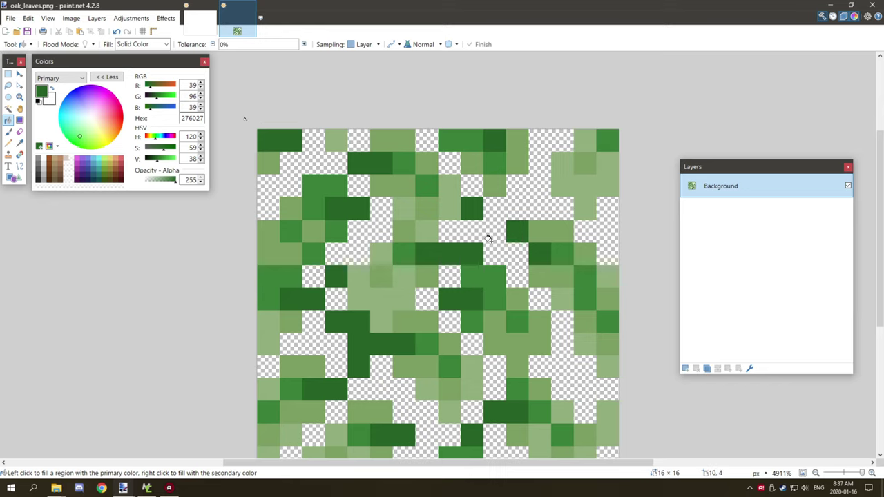
Zoom in and out until the whole green 16 × 16 leaf texture fits on screen.
{"action": "left_click", "coordinate": [19, 97]}
{"action": "right_click", "coordinate": [532, 178]}
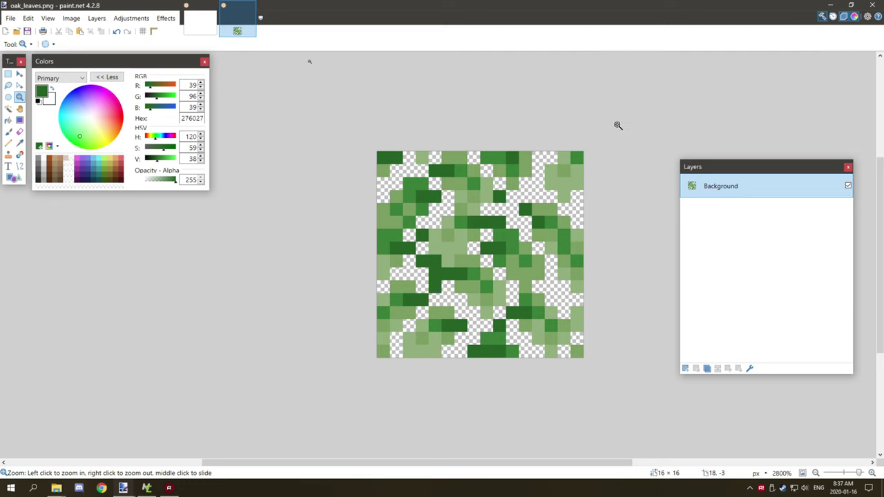
{"action": "left_click", "coordinate": [350, 364]}
{"action": "right_click", "coordinate": [433, 316]}
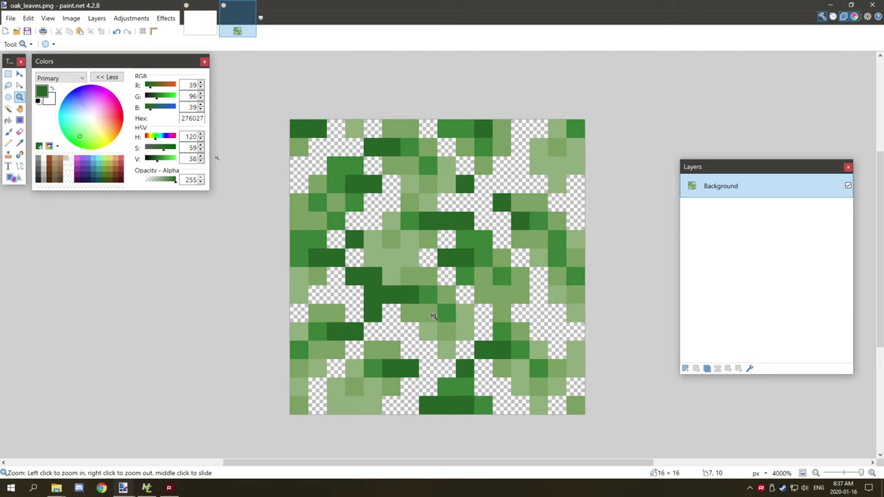
{"action": "right_click", "coordinate": [433, 317]}
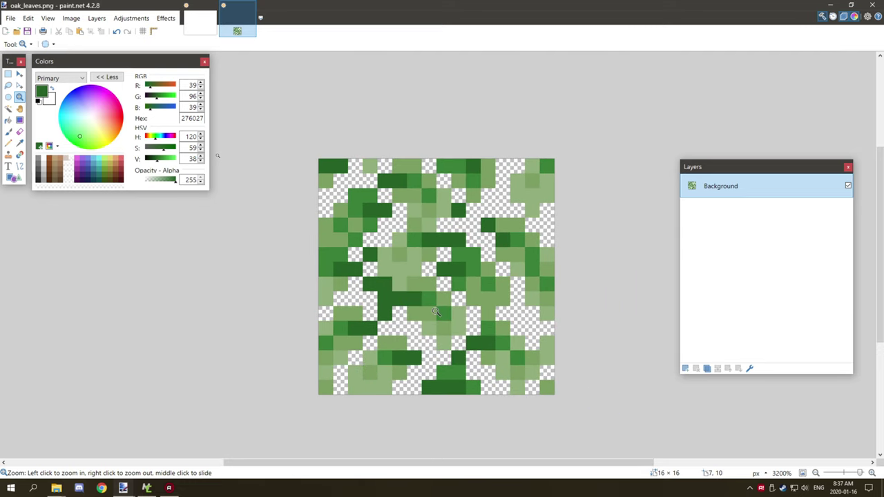
In Hue / Saturation, try shifting the leaves' hue and saturation, then reset both to defaults.
{"action": "left_click", "coordinate": [119, 19]}
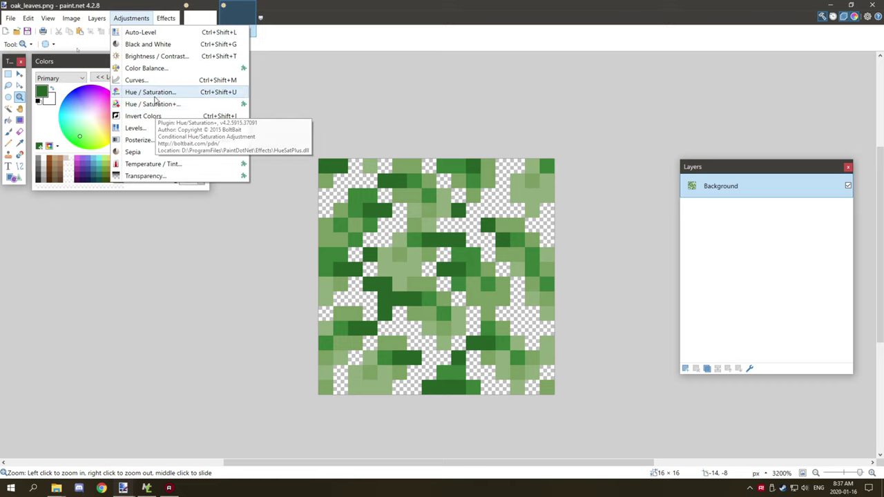
{"action": "left_click", "coordinate": [456, 289]}
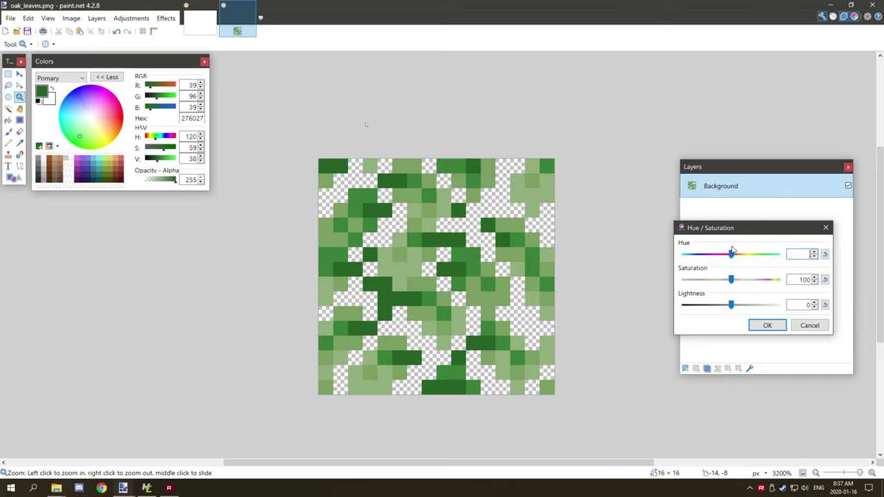
{"action": "mouse_move", "coordinate": [734, 255]}
{"action": "left_mouse_down"}
{"action": "mouse_move", "coordinate": [756, 255]}
{"action": "mouse_move", "coordinate": [722, 242]}
{"action": "mouse_move", "coordinate": [743, 241]}
{"action": "mouse_move", "coordinate": [735, 241]}
{"action": "left_mouse_up"}
{"action": "left_click_drag", "start_coordinate": [735, 281], "coordinate": [798, 291]}
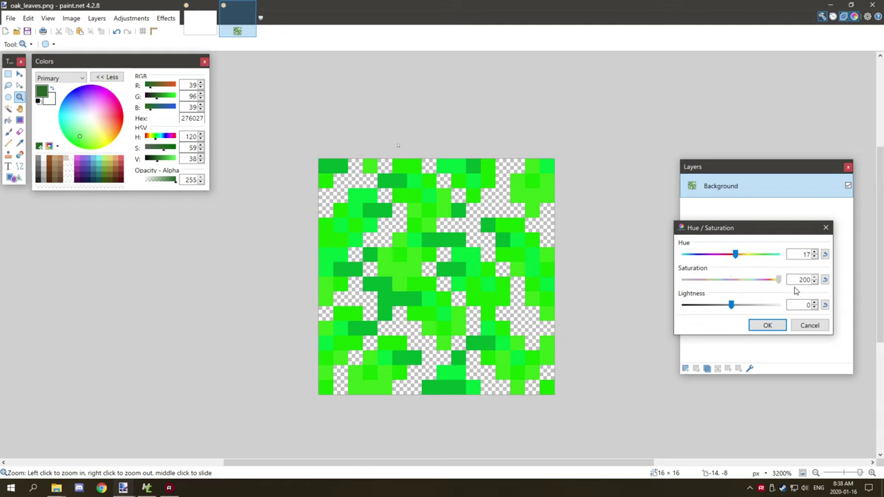
{"action": "left_click", "coordinate": [825, 279]}
{"action": "left_click", "coordinate": [825, 254]}
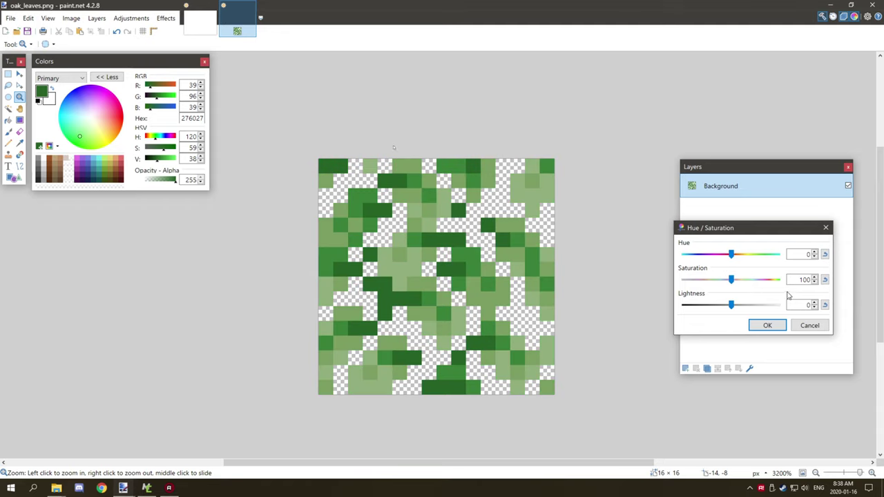
Test more vivid saturation and slight lightening, cancel the changes, and reopen the Adjustments menu.
{"action": "left_click_drag", "start_coordinate": [733, 279], "coordinate": [745, 312]}
{"action": "left_click", "coordinate": [825, 279]}
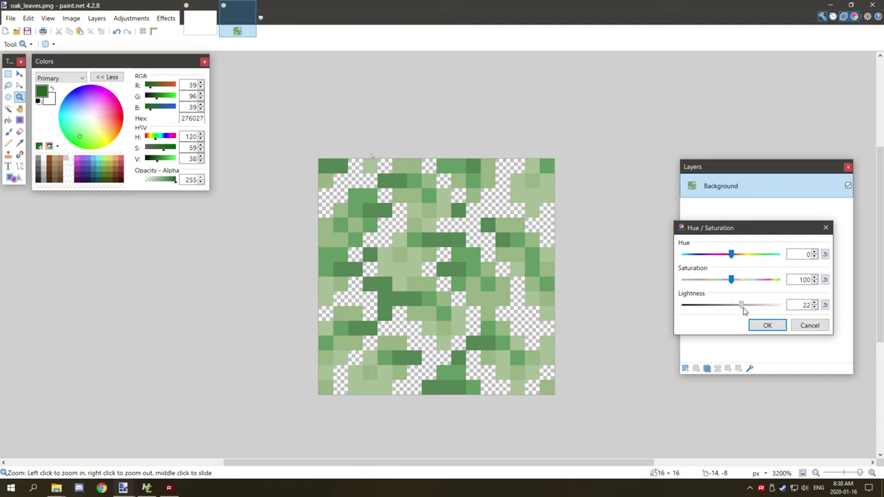
{"action": "mouse_move", "coordinate": [744, 312]}
{"action": "left_mouse_down"}
{"action": "mouse_move", "coordinate": [737, 311]}
{"action": "mouse_move", "coordinate": [758, 310]}
{"action": "mouse_move", "coordinate": [744, 308]}
{"action": "left_mouse_up"}
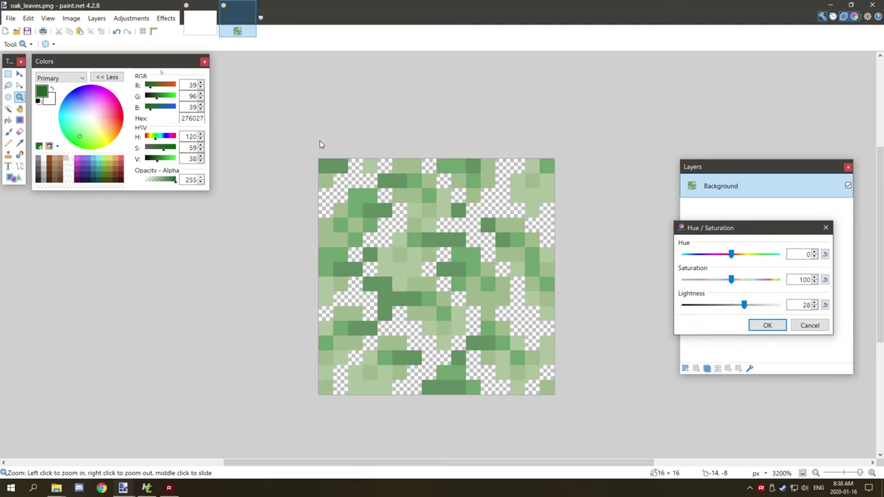
{"action": "left_click", "coordinate": [808, 325]}
{"action": "left_click", "coordinate": [130, 18]}
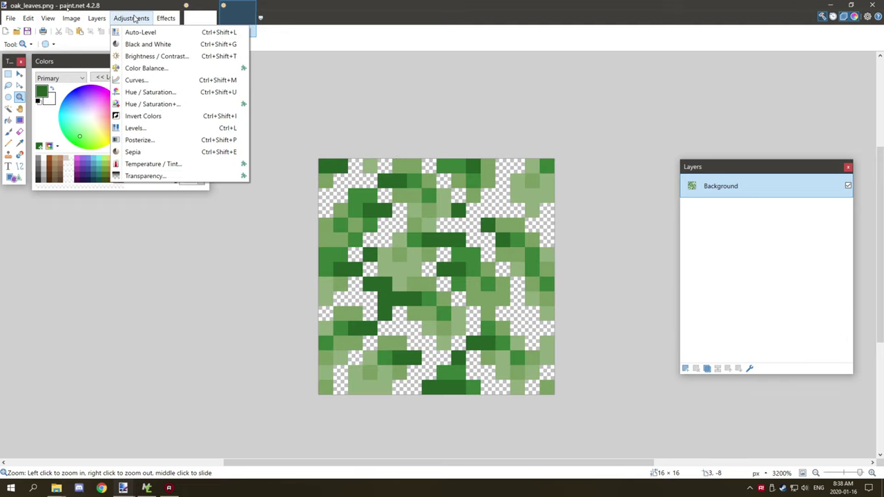
Try brightness and contrast tweaks on the leaves, cancel them, and reopen the Adjustments menu.
{"action": "left_click", "coordinate": [133, 55]}
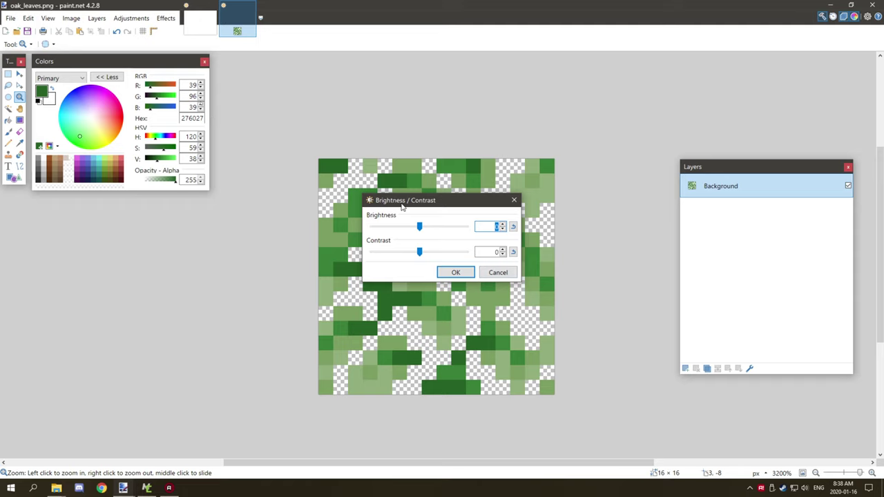
{"action": "left_click_drag", "start_coordinate": [403, 206], "coordinate": [685, 230]}
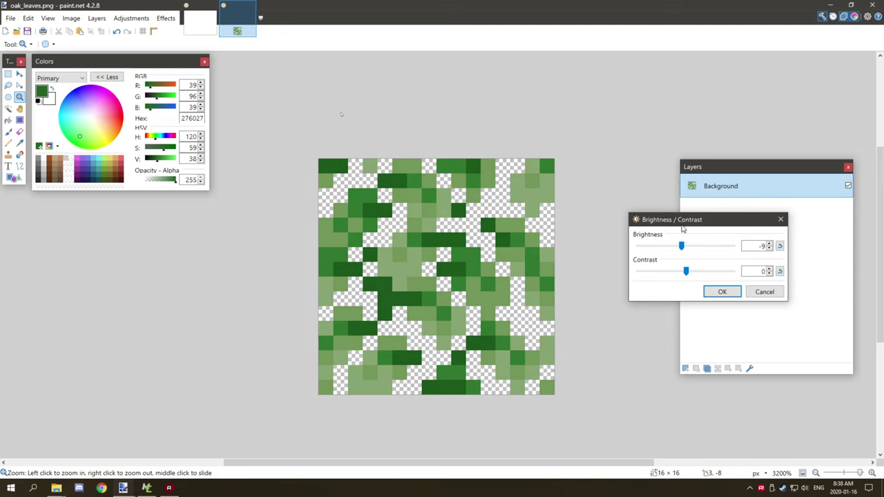
{"action": "left_click", "coordinate": [779, 246]}
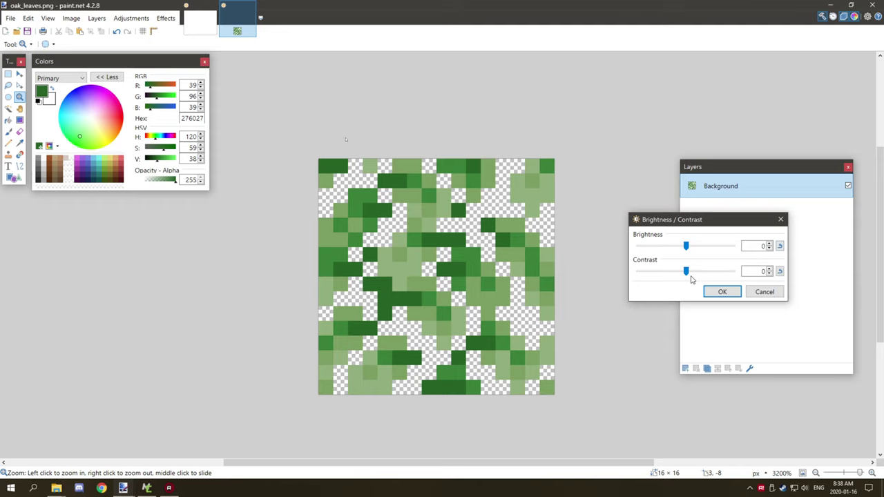
{"action": "left_click_drag", "start_coordinate": [688, 273], "coordinate": [710, 258]}
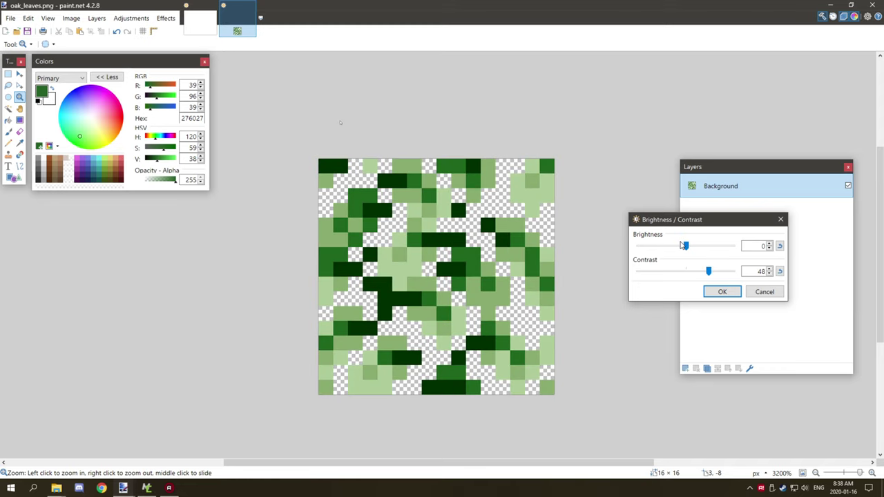
{"action": "left_click_drag", "start_coordinate": [686, 246], "coordinate": [692, 271]}
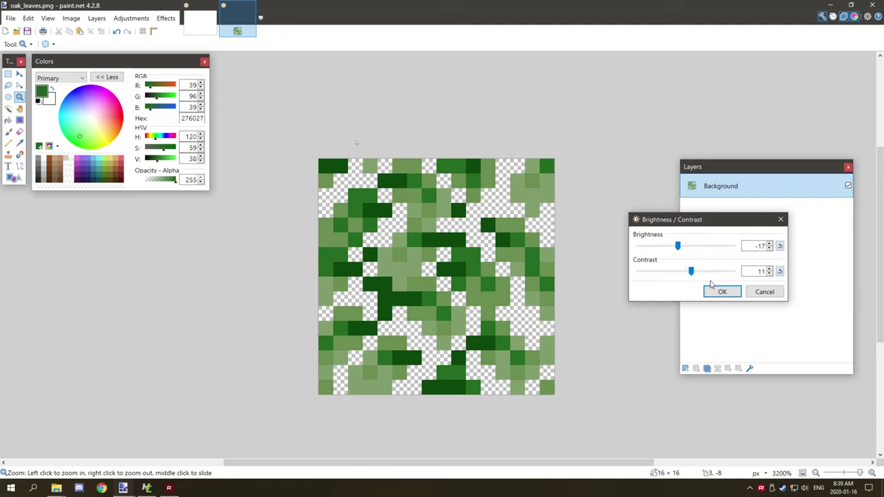
{"action": "left_click", "coordinate": [776, 294]}
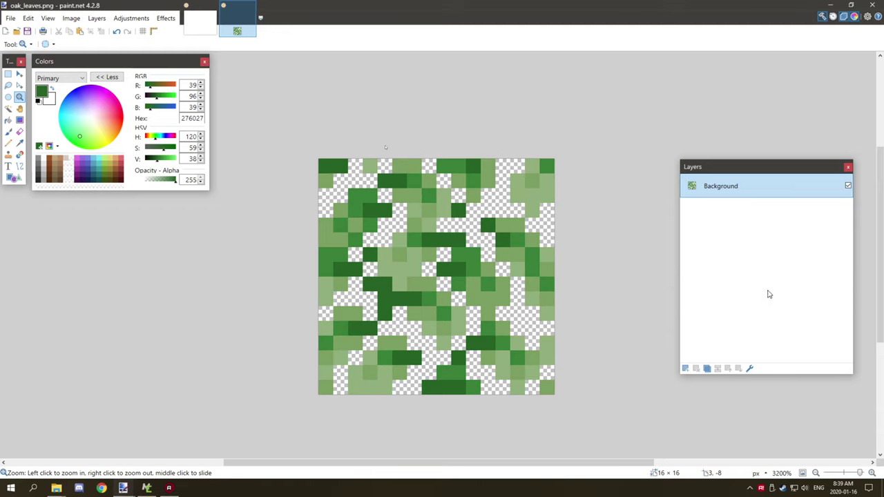
{"action": "left_click", "coordinate": [129, 18]}
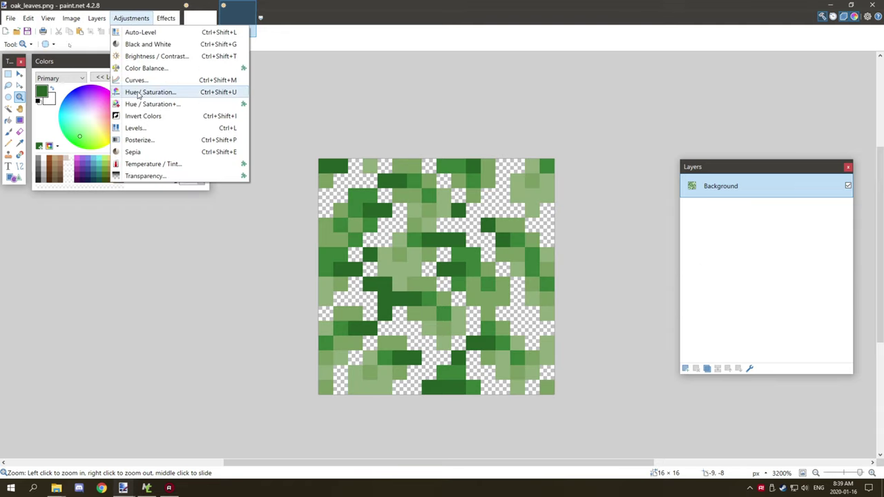
Apply Levels with input white point 213 and output midtone 1.5 to the leaf texture.
{"action": "left_click", "coordinate": [136, 130]}
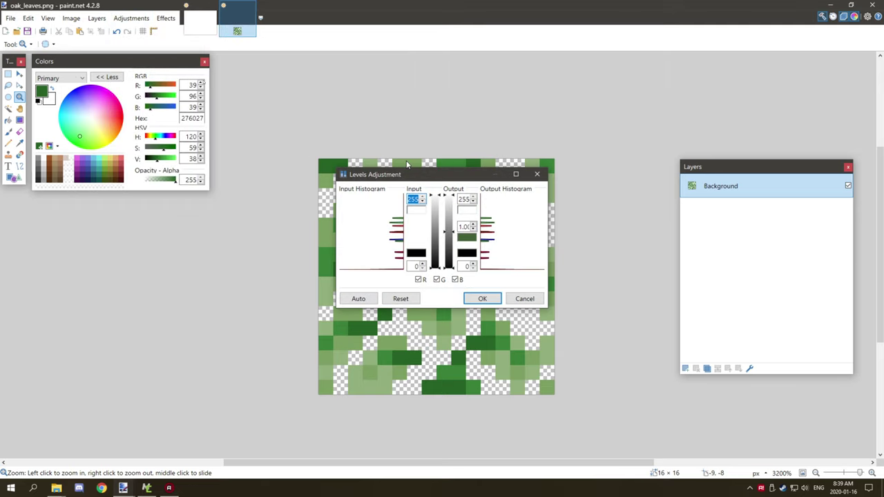
{"action": "left_click_drag", "start_coordinate": [398, 177], "coordinate": [689, 204]}
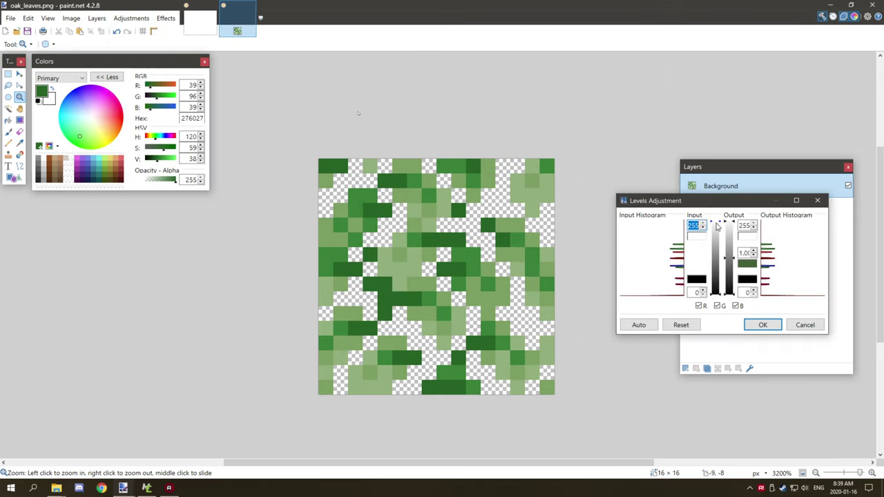
{"action": "mouse_move", "coordinate": [717, 226]}
{"action": "left_mouse_down"}
{"action": "mouse_move", "coordinate": [714, 246]}
{"action": "mouse_move", "coordinate": [716, 237]}
{"action": "left_mouse_up"}
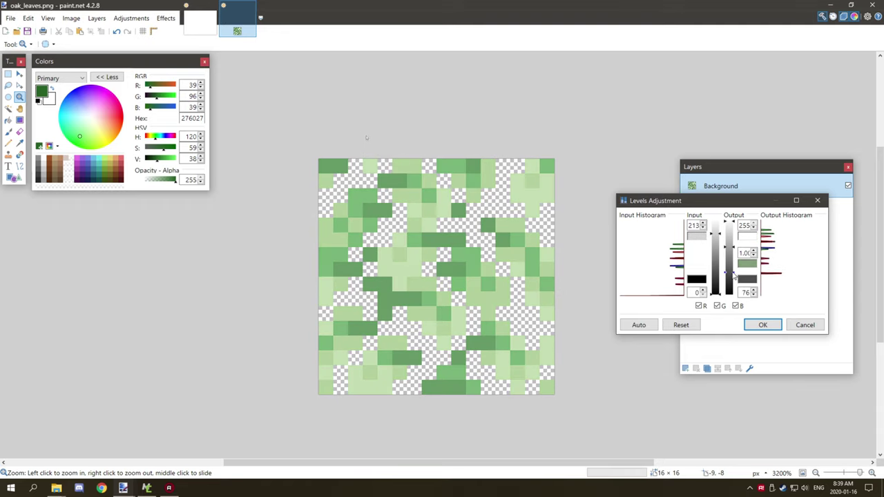
{"action": "left_click_drag", "start_coordinate": [735, 277], "coordinate": [730, 272]}
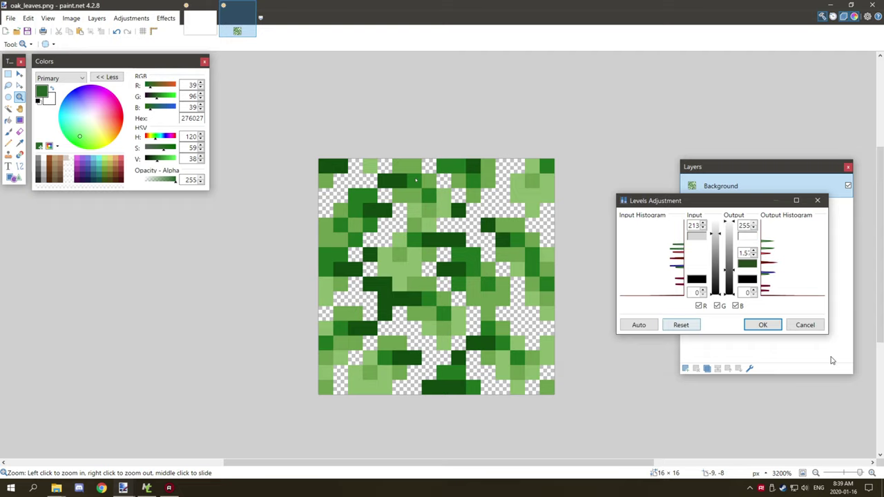
{"action": "left_click", "coordinate": [762, 324]}
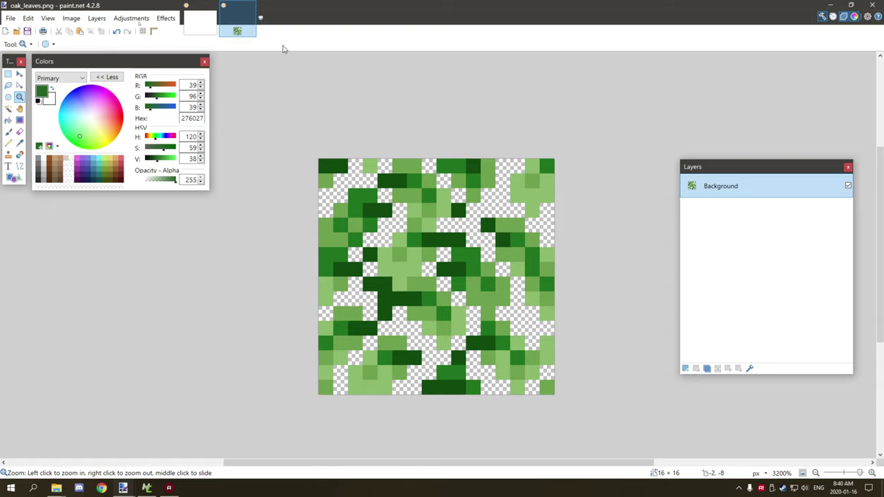
{"action": "scroll", "coordinate": [578, 193], "scroll_direction": "down", "scroll_amount": 2}
{"action": "scroll", "coordinate": [579, 192], "scroll_direction": "up", "scroll_amount": 3}
{"action": "scroll", "coordinate": [579, 189], "scroll_direction": "down", "scroll_amount": 1}
{"action": "scroll", "coordinate": [581, 211], "scroll_direction": "up", "scroll_amount": 1}
{"action": "scroll", "coordinate": [582, 210], "scroll_direction": "down", "scroll_amount": 1}
{"action": "scroll", "coordinate": [584, 204], "scroll_direction": "up", "scroll_amount": 1}
{"action": "scroll", "coordinate": [584, 203], "scroll_direction": "down", "scroll_amount": 1}
{"action": "left_click", "coordinate": [10, 18]}
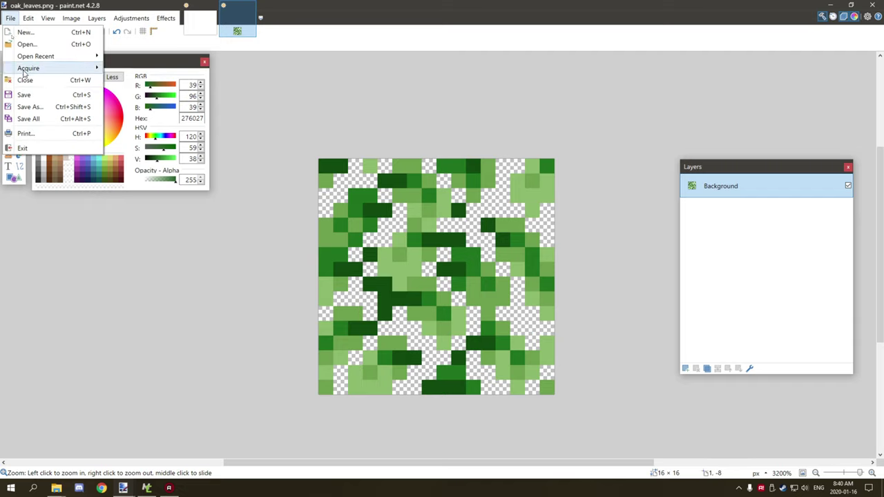
{"action": "left_click", "coordinate": [746, 185]}
{"action": "left_click", "coordinate": [686, 368]}
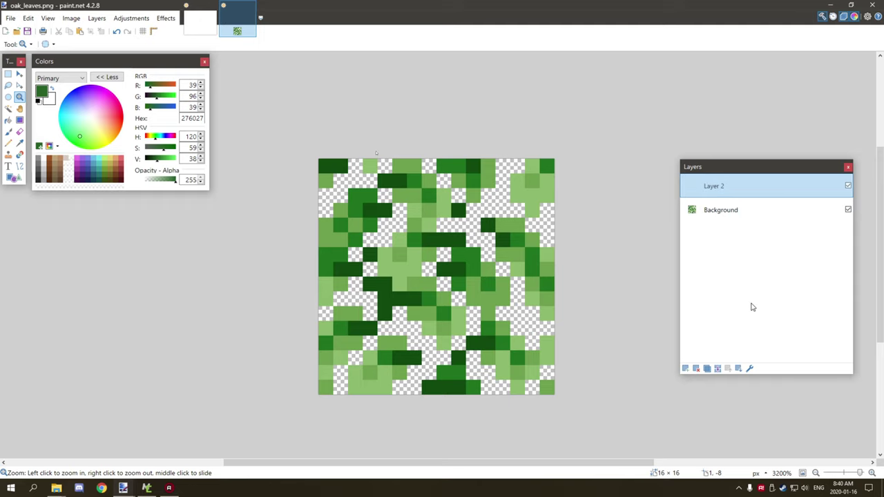
{"action": "left_click", "coordinate": [718, 368]}
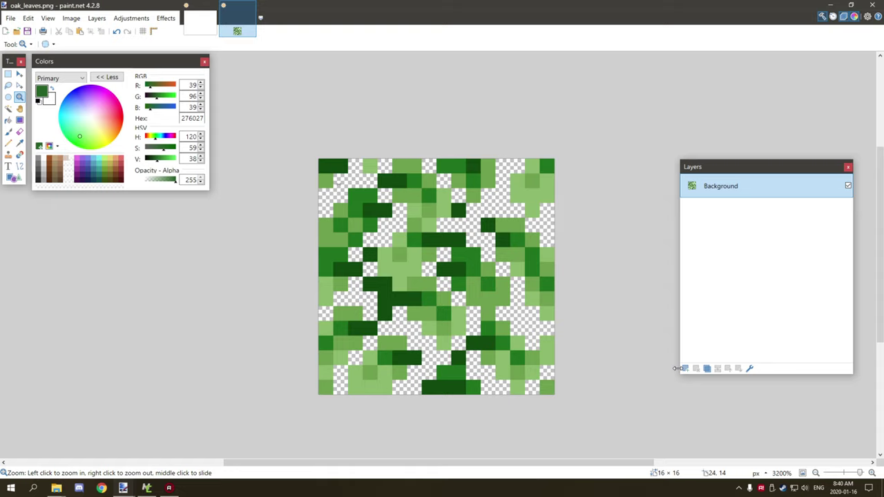
{"action": "left_click", "coordinate": [10, 19]}
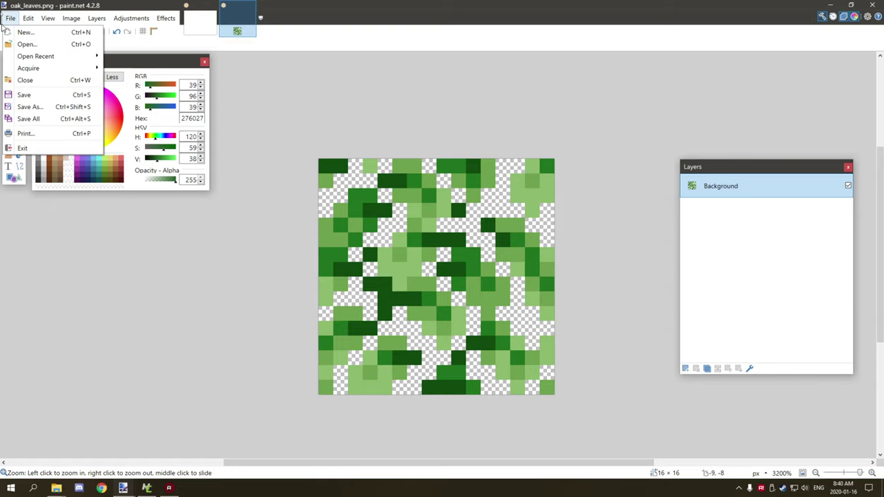
{"action": "mouse_move", "coordinate": [29, 19]}
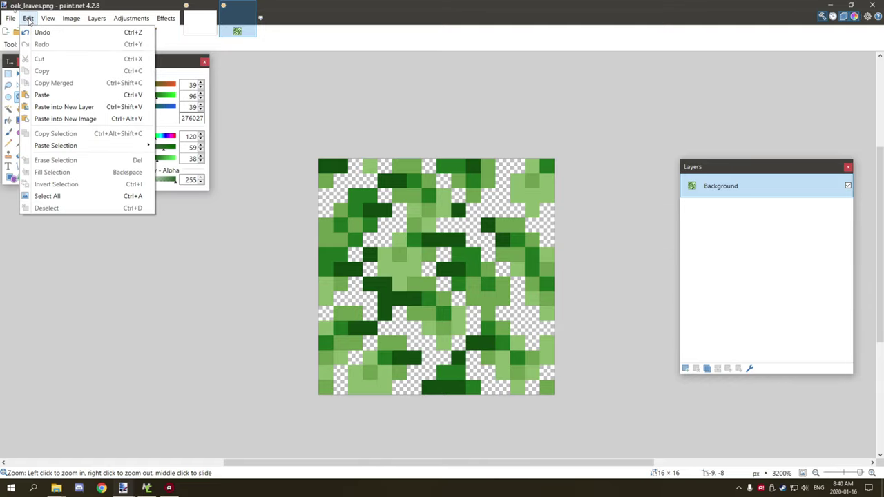
{"action": "left_click", "coordinate": [29, 19]}
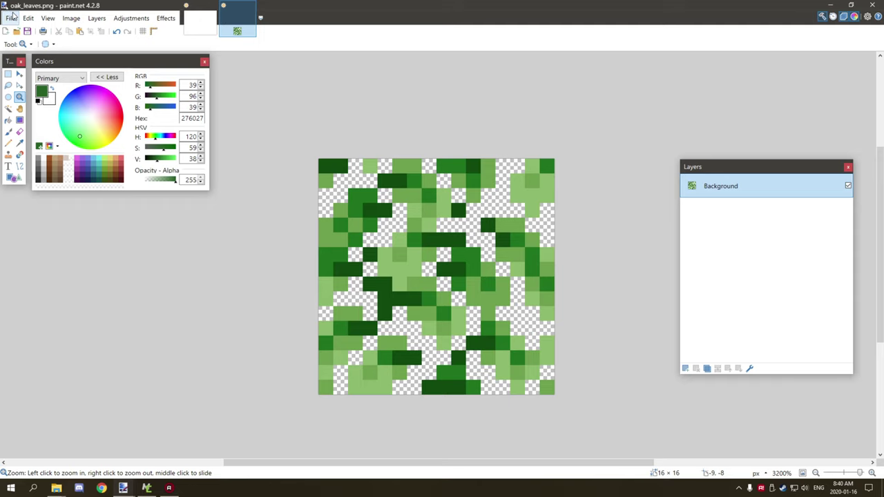
{"action": "left_click", "coordinate": [10, 18]}
In Save As, pick the Desktop and change the file name from oak_leaves to maple_leaves.png.
{"action": "left_click", "coordinate": [28, 107]}
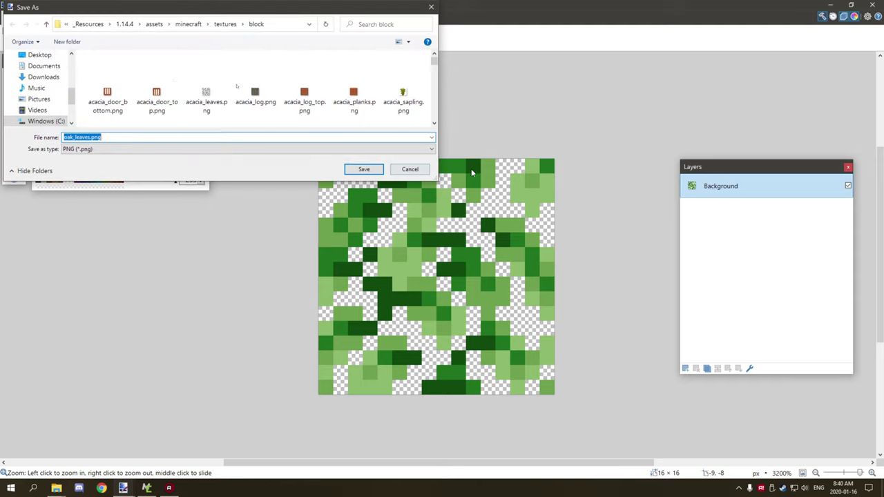
{"action": "scroll", "coordinate": [34, 89], "scroll_direction": "up", "scroll_amount": 3}
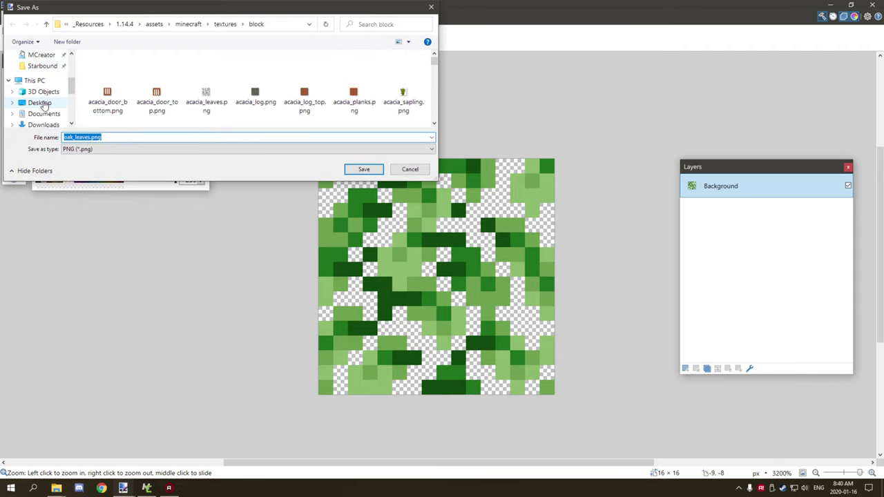
{"action": "left_click", "coordinate": [39, 103]}
{"action": "scroll", "coordinate": [316, 116], "scroll_direction": "down", "scroll_amount": 5}
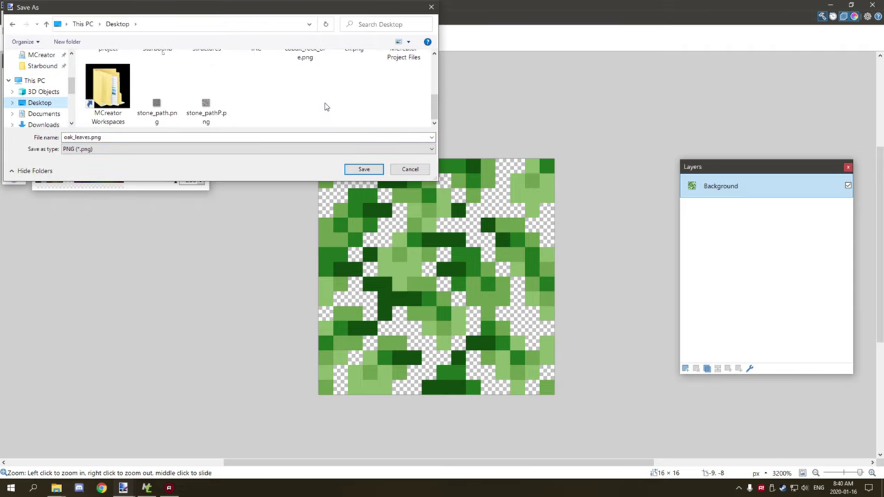
{"action": "left_click", "coordinate": [227, 137]}
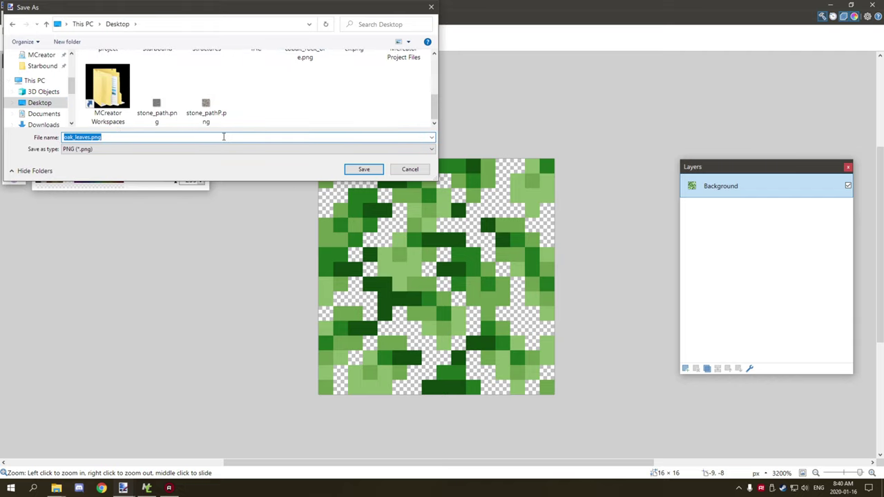
{"action": "key", "text": "Home"}
{"action": "key", "text": "Delete"}
{"action": "key", "text": "Delete"}
{"action": "key", "text": "Delete"}
{"action": "key", "text": "Delete"}
{"action": "type", "text": "maple"}
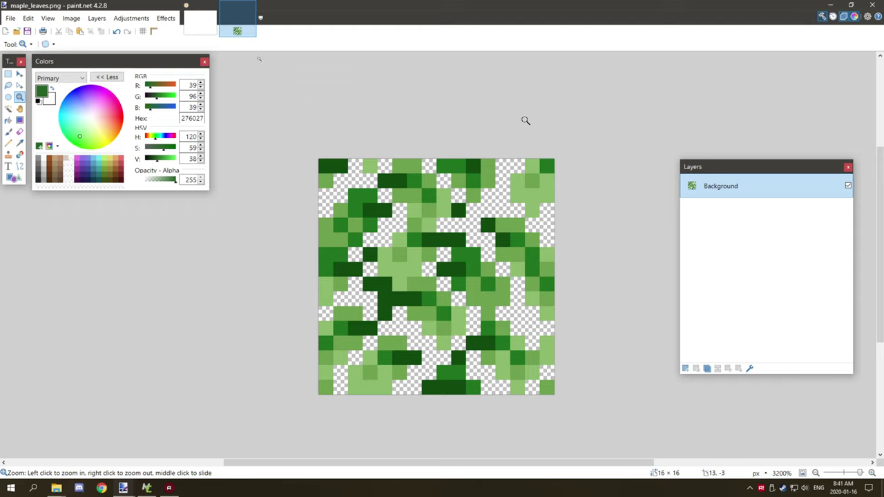
Zoom in on the maple leaf texture, back out to 4000%, and scroll around the canvas.
{"action": "left_click_drag", "start_coordinate": [619, 143], "coordinate": [312, 442]}
{"action": "right_click", "coordinate": [460, 315]}
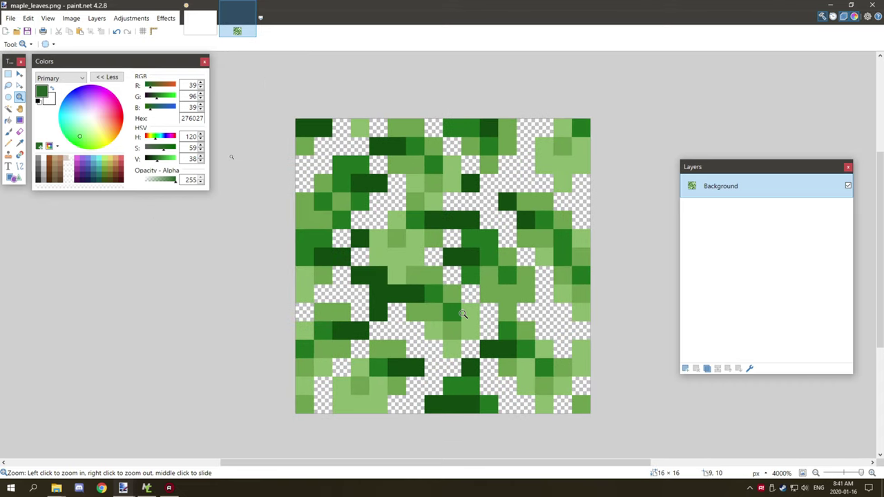
{"action": "scroll", "coordinate": [626, 183], "scroll_direction": "down", "scroll_amount": 1}
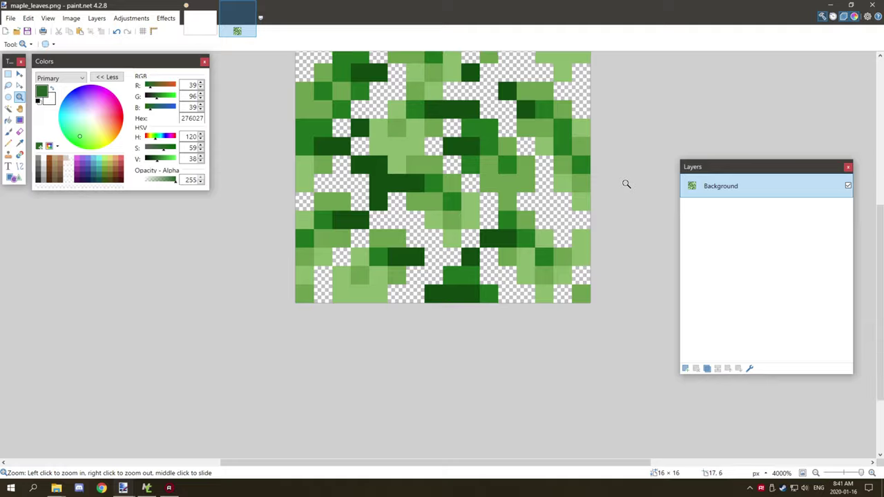
{"action": "scroll", "coordinate": [626, 184], "scroll_direction": "up", "scroll_amount": 3}
{"action": "scroll", "coordinate": [626, 183], "scroll_direction": "down", "scroll_amount": 2}
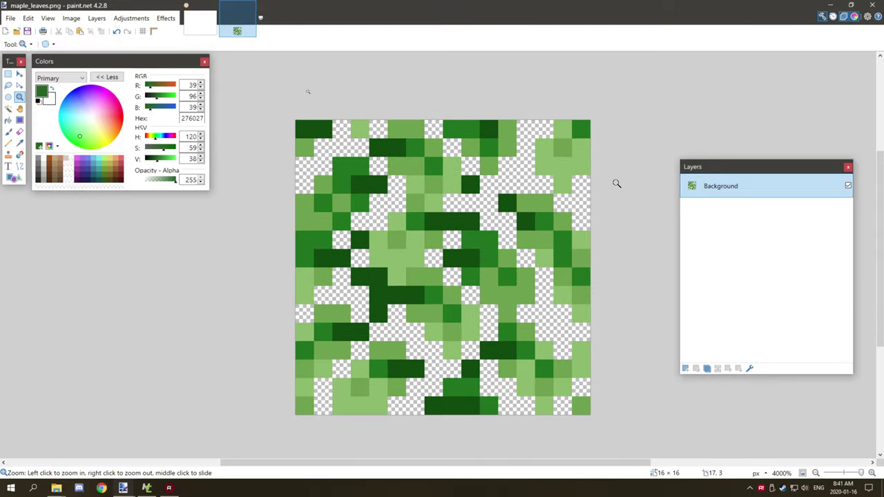